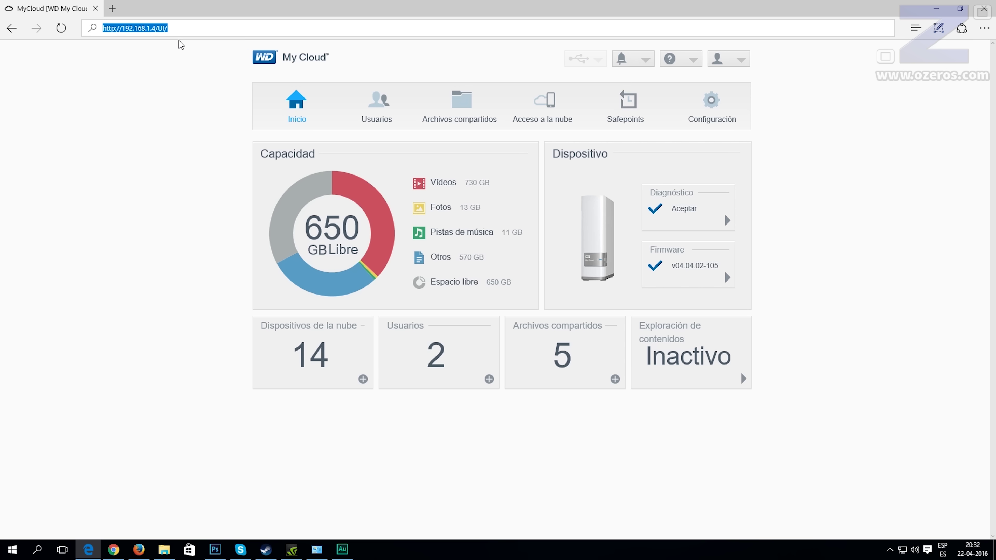
pyautogui.click(185, 28)
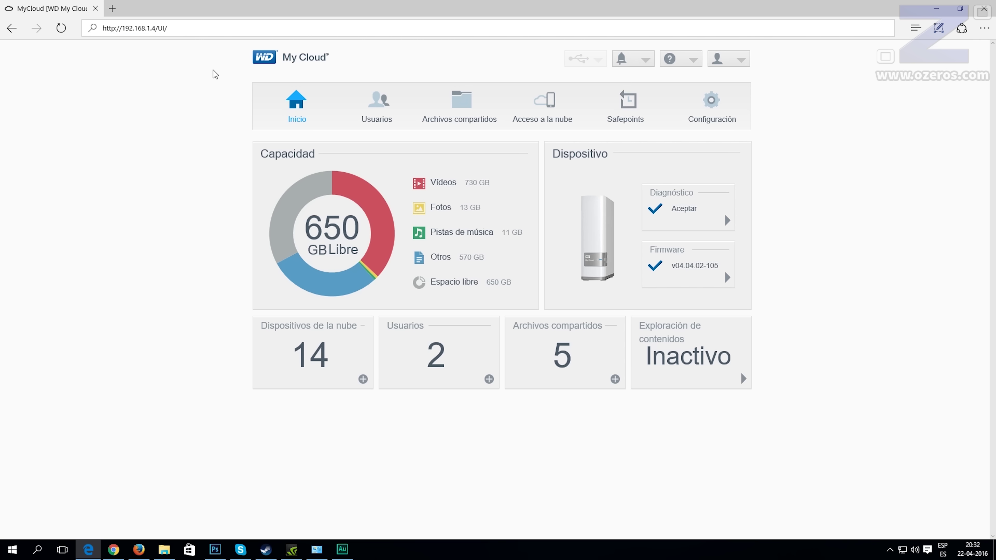
pyautogui.click(186, 28)
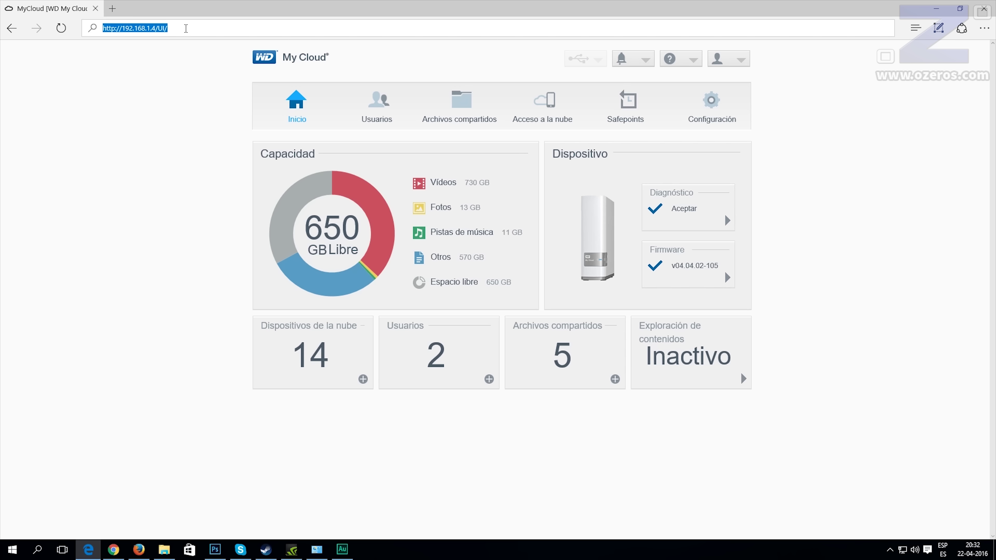
pyautogui.click(186, 29)
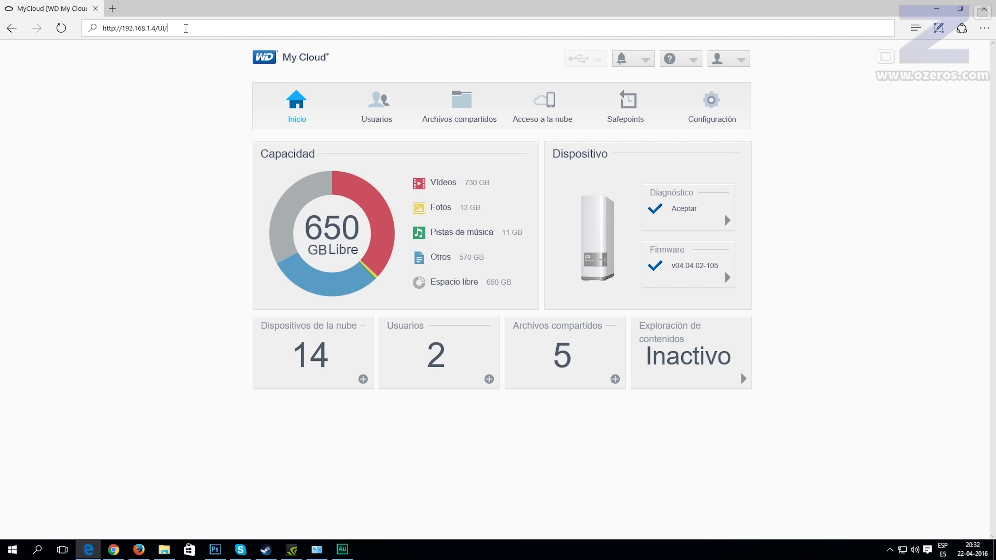
pyautogui.click(186, 28)
pyautogui.click(186, 28)
pyautogui.click(186, 28)
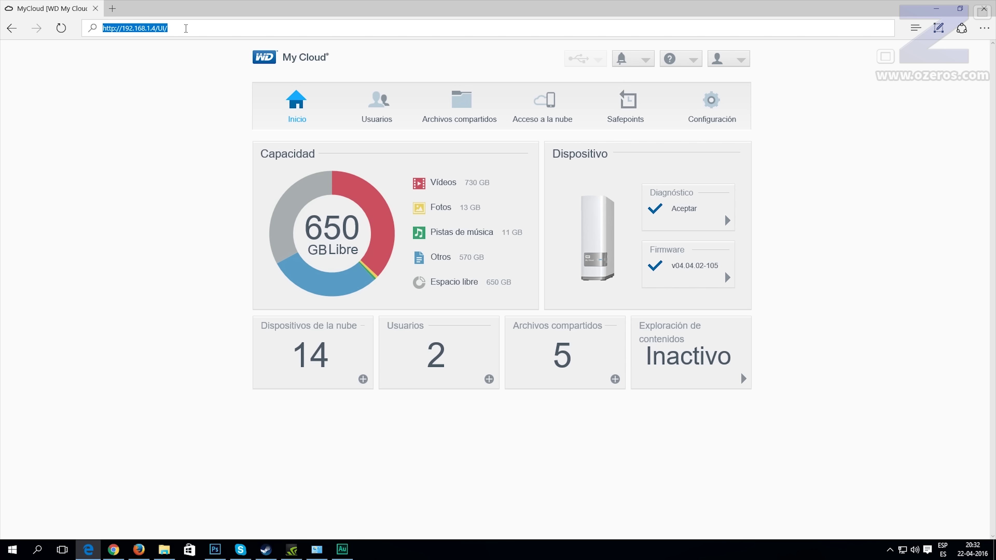
pyautogui.click(186, 28)
pyautogui.press('BackSpace')
pyautogui.press('BackSpace')
pyautogui.press('BackSpace')
pyautogui.press('BackSpace')
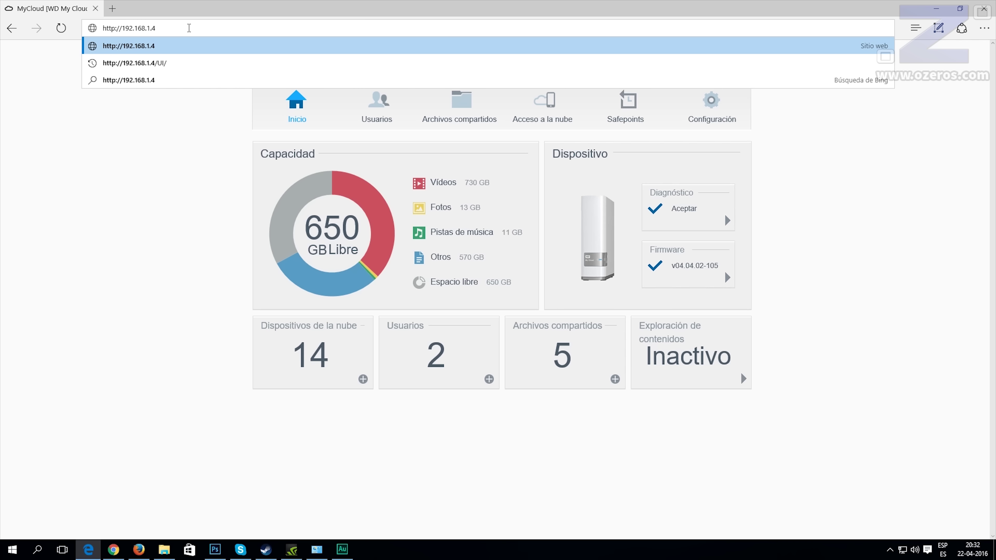
pyautogui.press('Return')
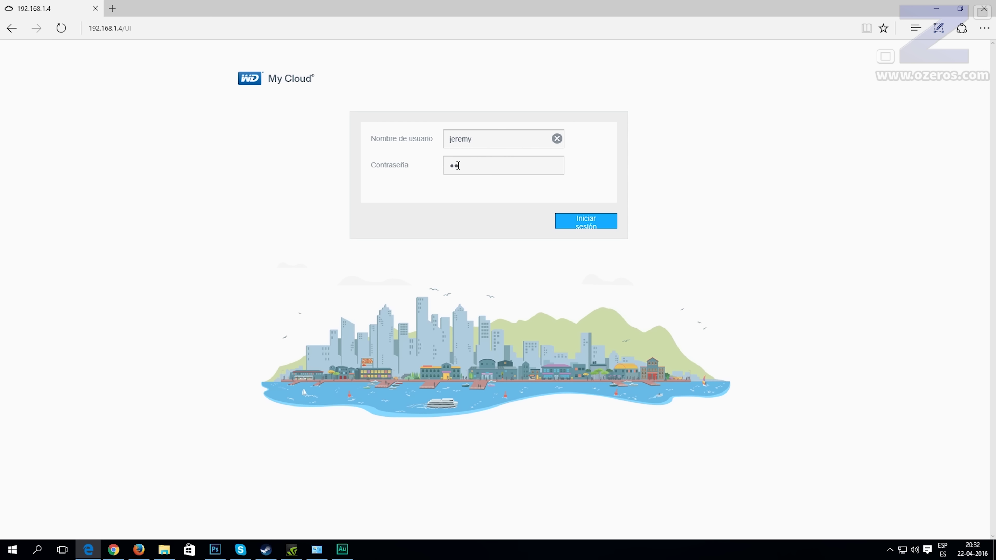
# Sign in to the drive's dashboard with the account password, re-entering it if the login is rejected
pyautogui.write('••')
pyautogui.click(592, 220)
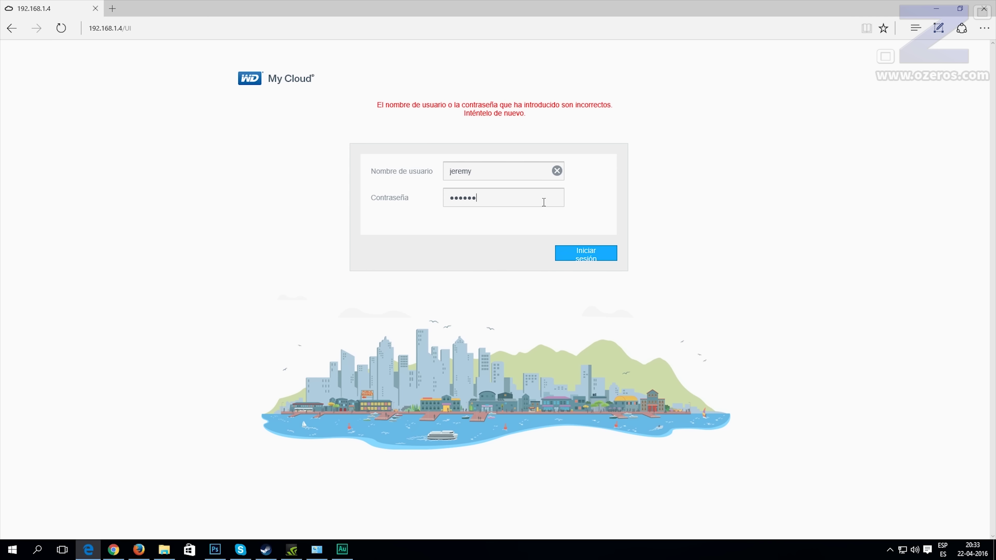
pyautogui.hotkey('ctrl', 'a')
pyautogui.press('BackSpace')
pyautogui.press('Return')
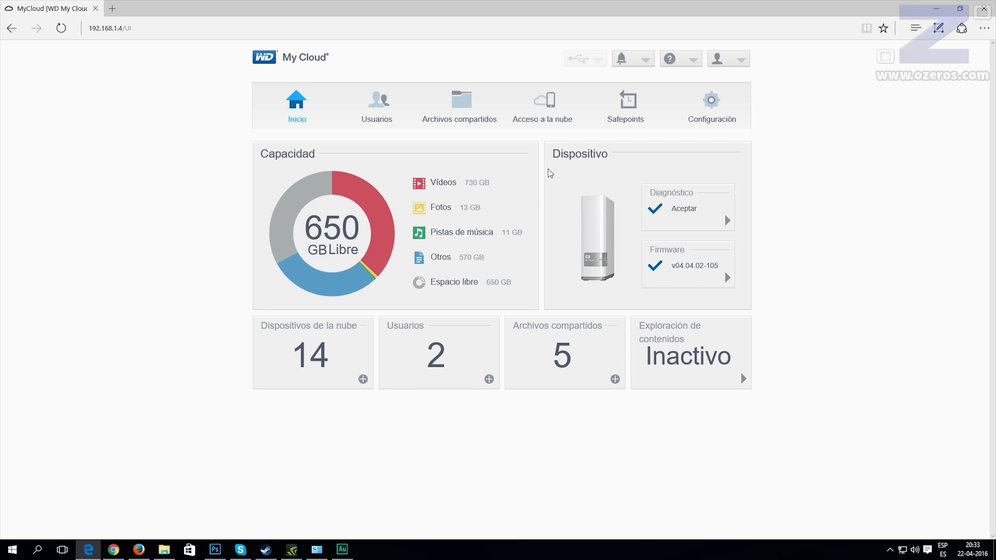
# Review the device diagnostics for temperature, drive status, content status and free space, and close the report
pyautogui.click(729, 222)
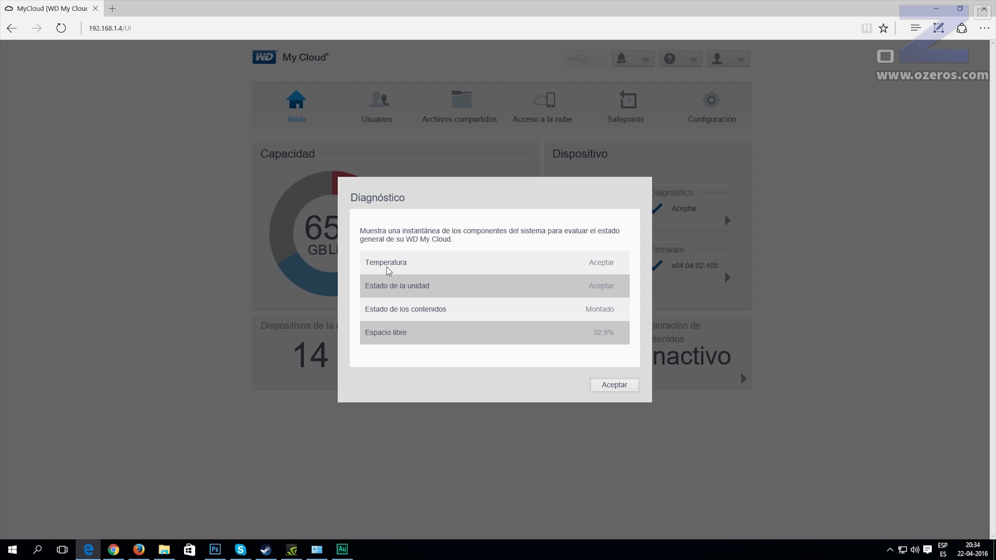
pyautogui.moveTo(366, 310); pyautogui.dragTo(435, 309)
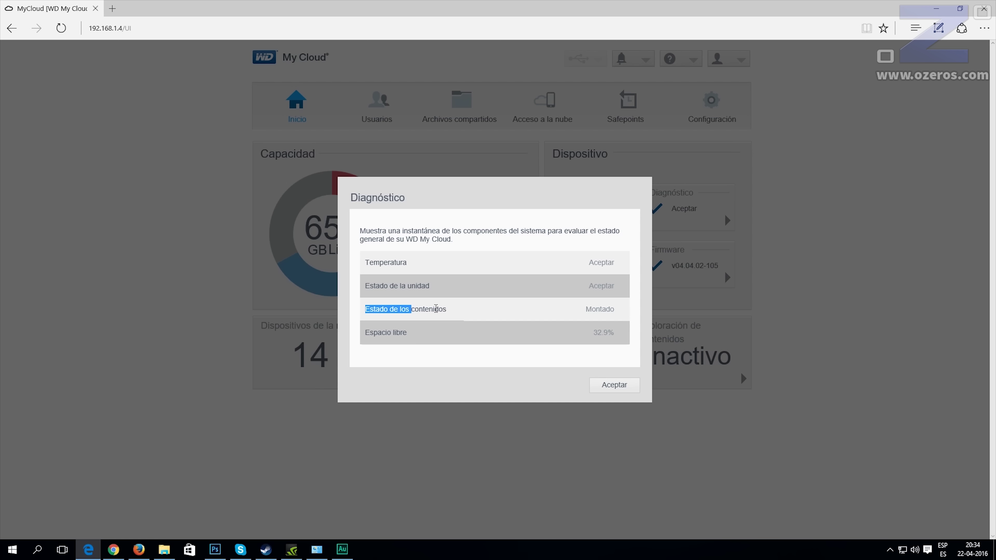
pyautogui.click(436, 310)
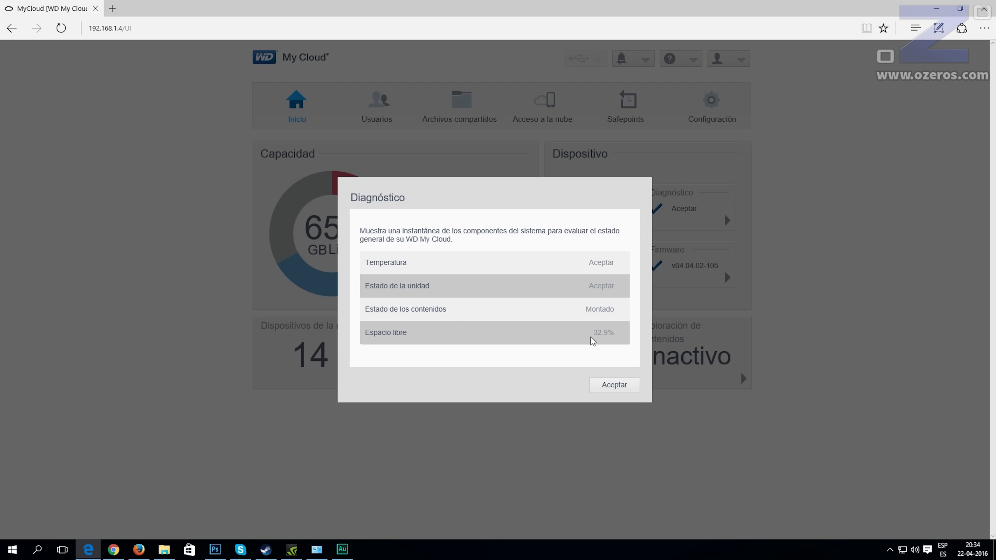
pyautogui.click(610, 383)
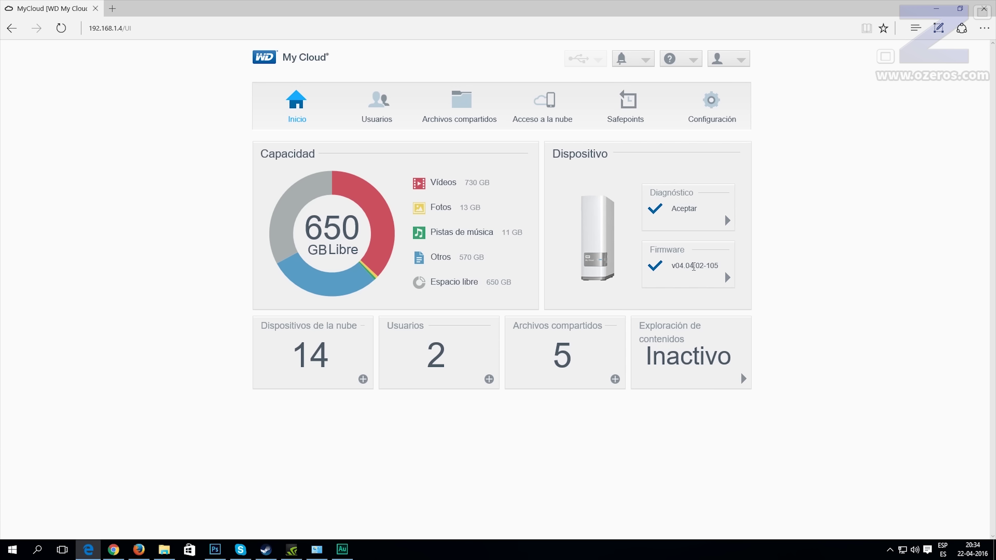
# Check whether a firmware update is available for the device and dismiss the notice
pyautogui.click(694, 266)
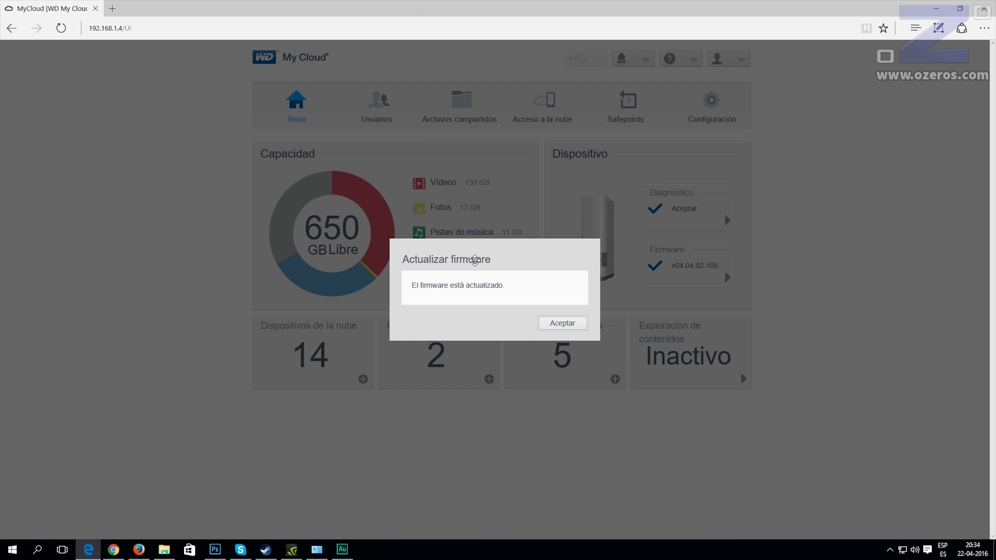
pyautogui.moveTo(413, 285); pyautogui.dragTo(506, 285)
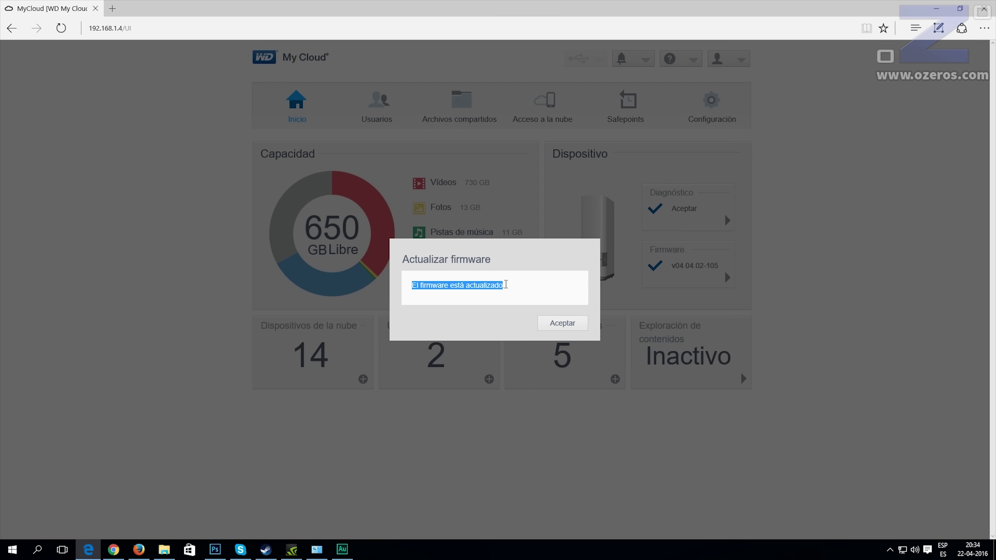
pyautogui.click(523, 290)
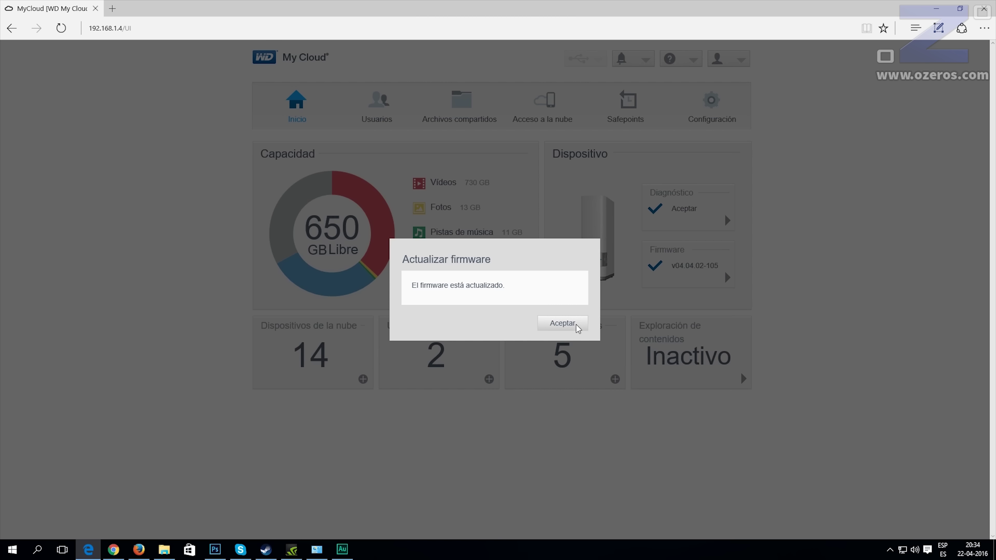
pyautogui.click(578, 328)
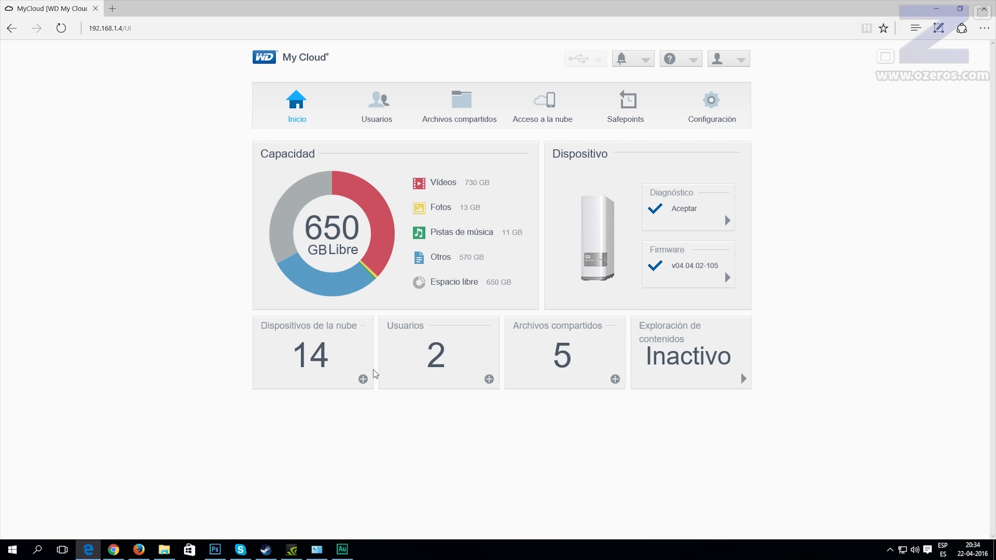
# View the home page's forms for adding cloud access and adding a user, cancelling both
pyautogui.click(363, 380)
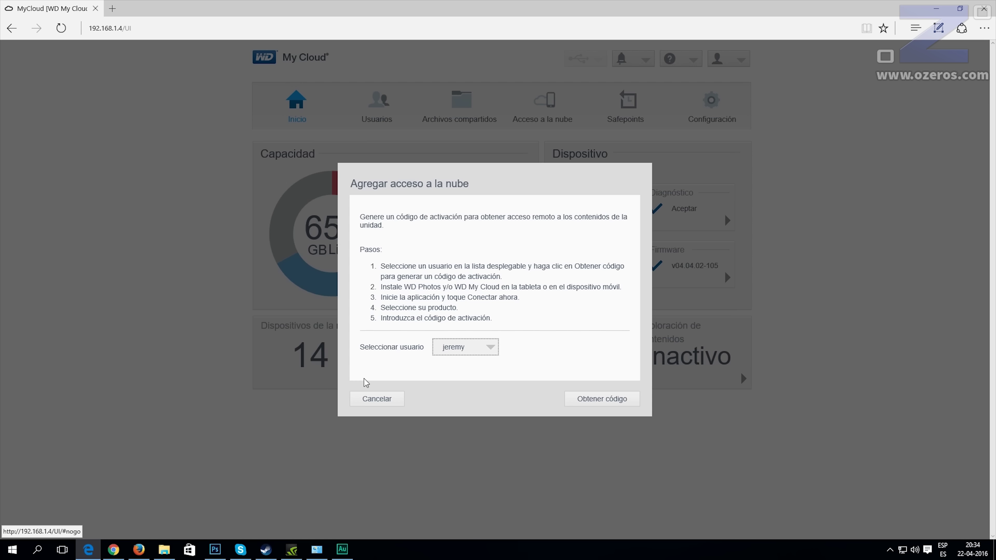
pyautogui.click(378, 399)
pyautogui.click(488, 379)
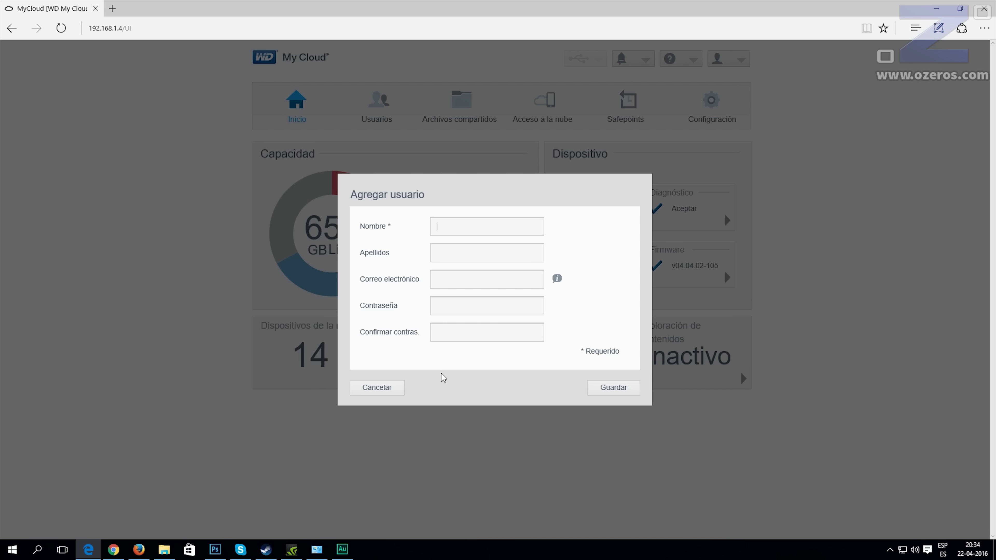
pyautogui.click(397, 388)
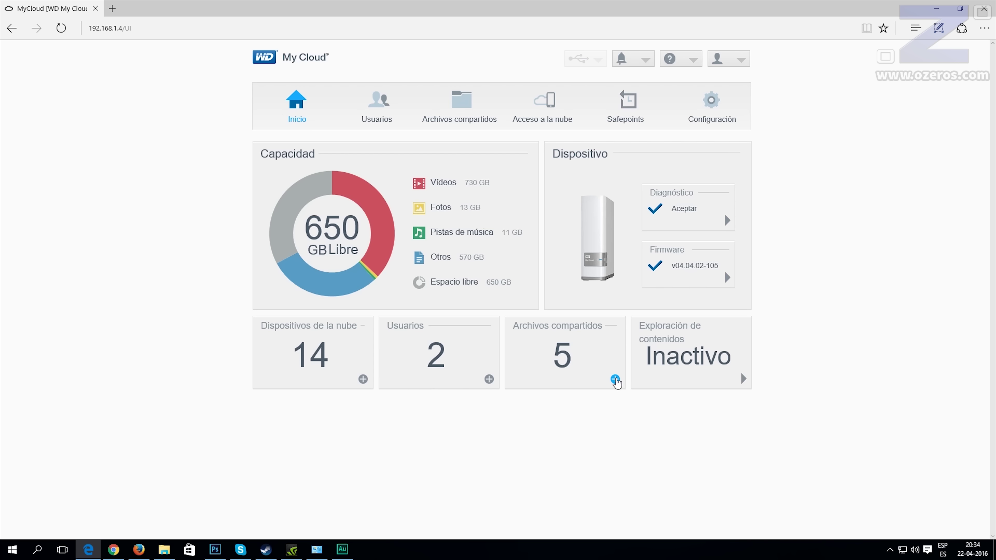
# View the form for adding a shared folder and cancel it, and examine the content scan status report
pyautogui.click(615, 380)
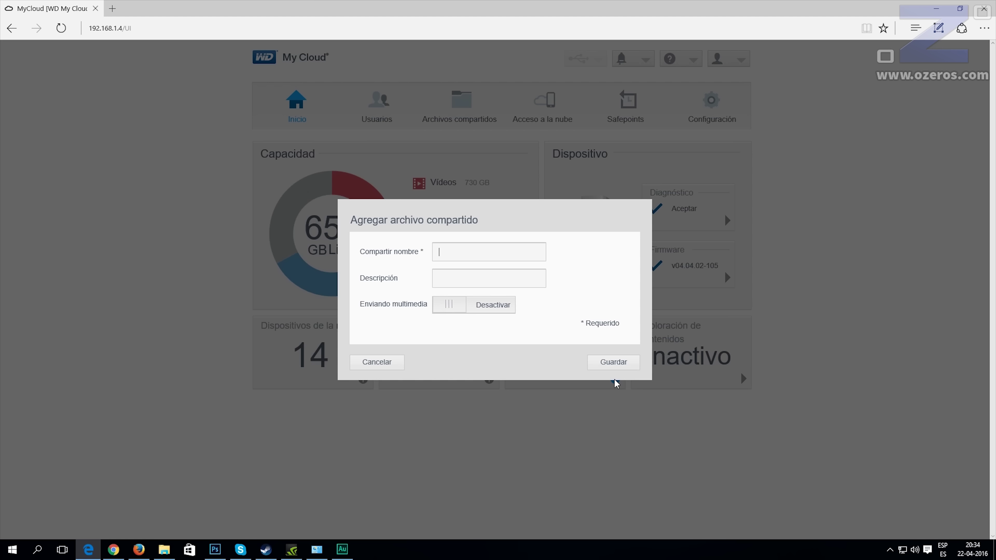
pyautogui.click(377, 362)
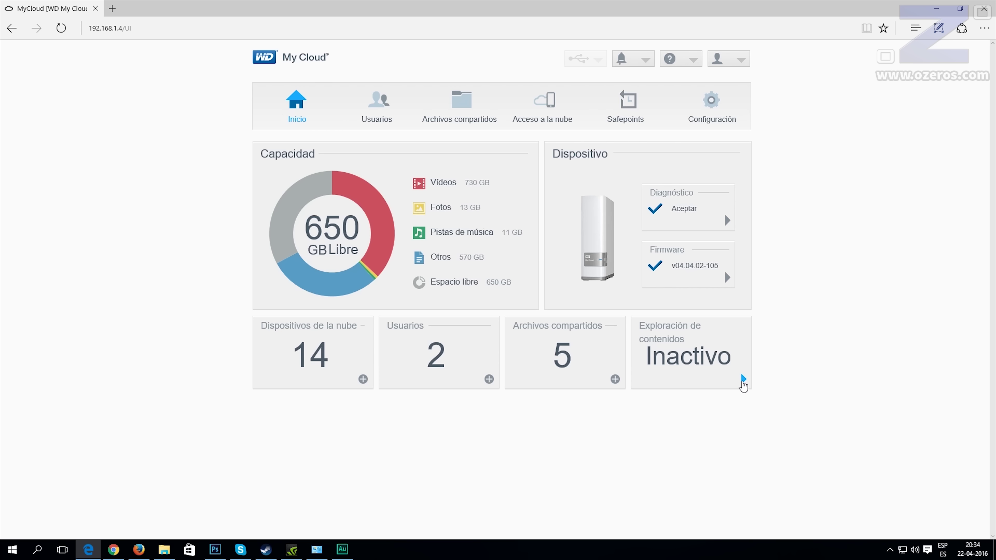
pyautogui.click(744, 380)
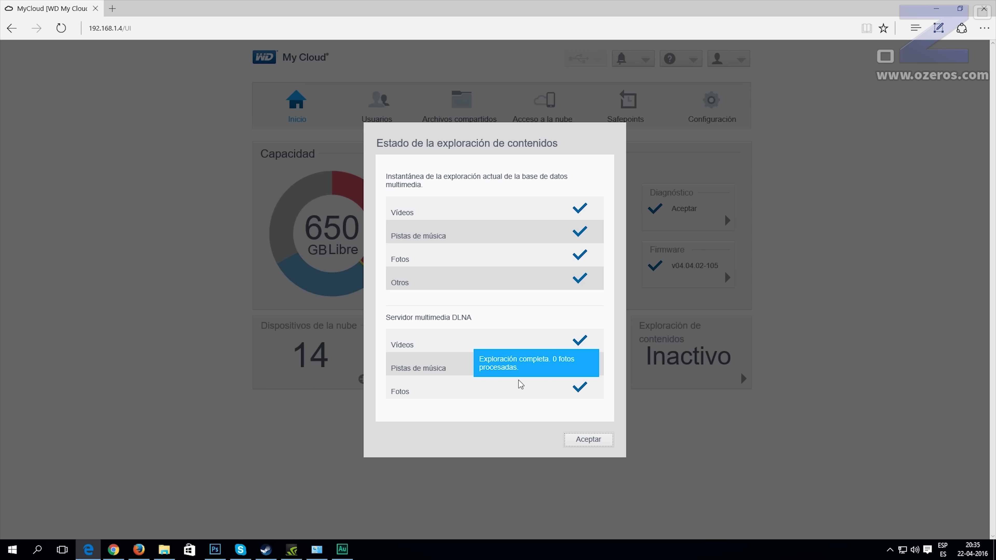
pyautogui.click(588, 439)
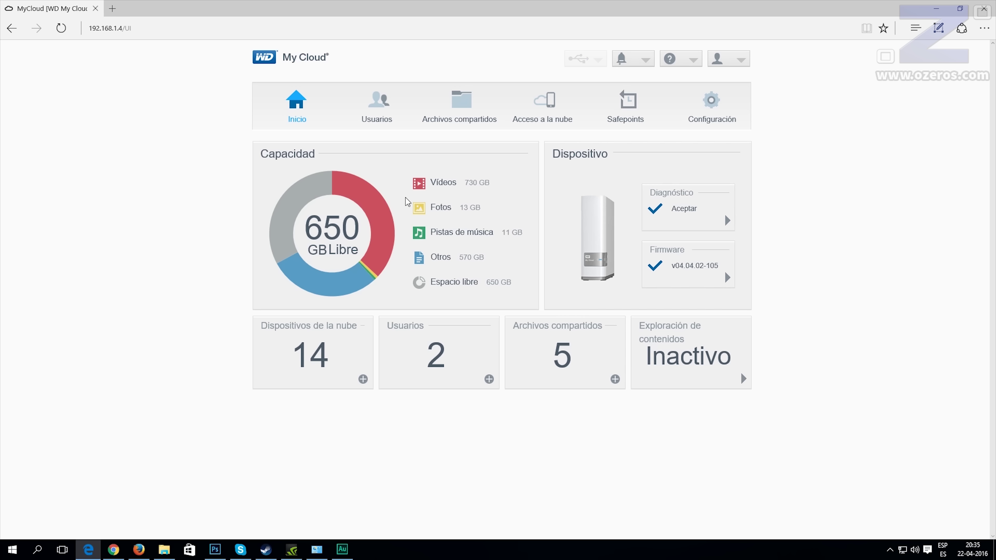
# Examine the profile details and share access of each of the two configured users
pyautogui.click(381, 104)
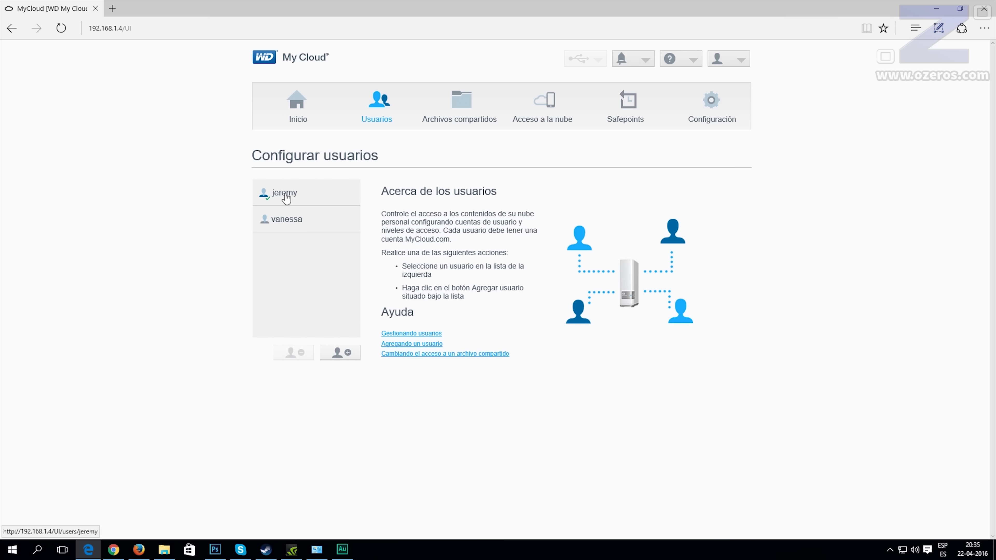
pyautogui.click(299, 201)
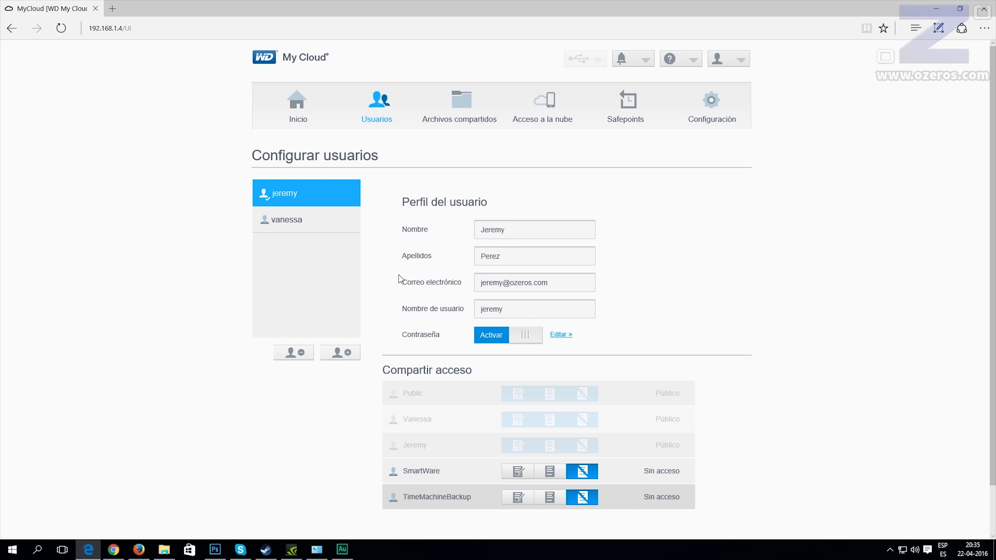
pyautogui.scroll(-1, 681, 275)
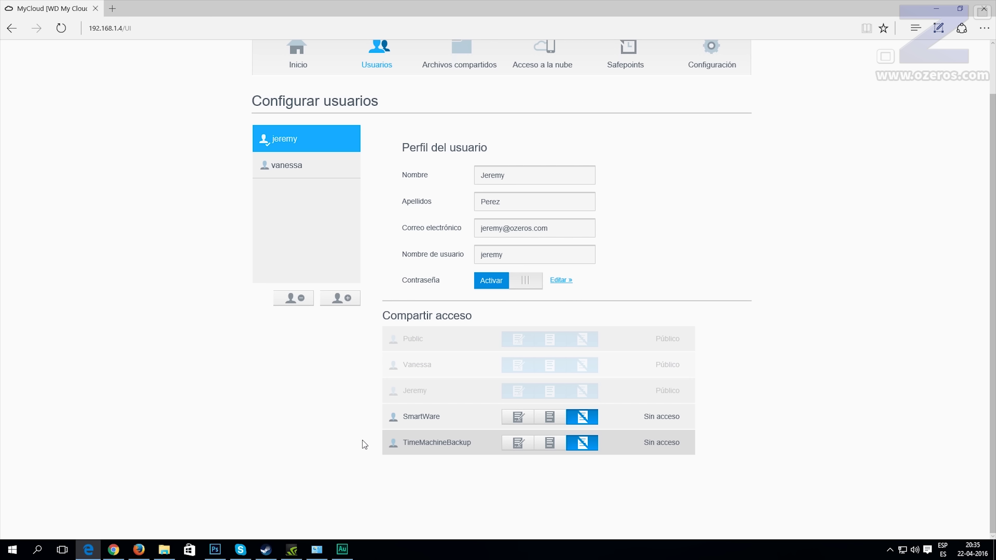
pyautogui.click(326, 170)
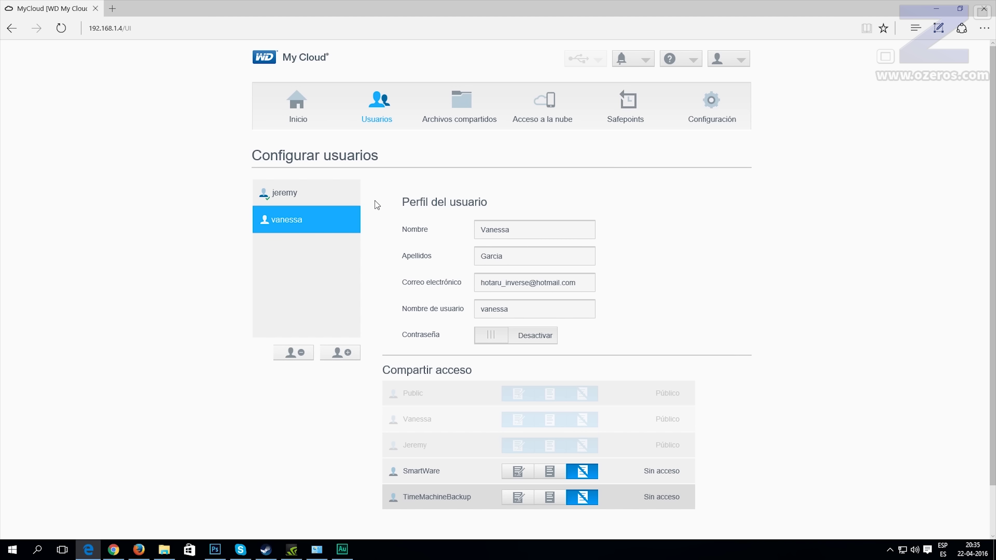
# Return to the first user's profile, and view the add-user form from the user configuration page without saving
pyautogui.click(309, 196)
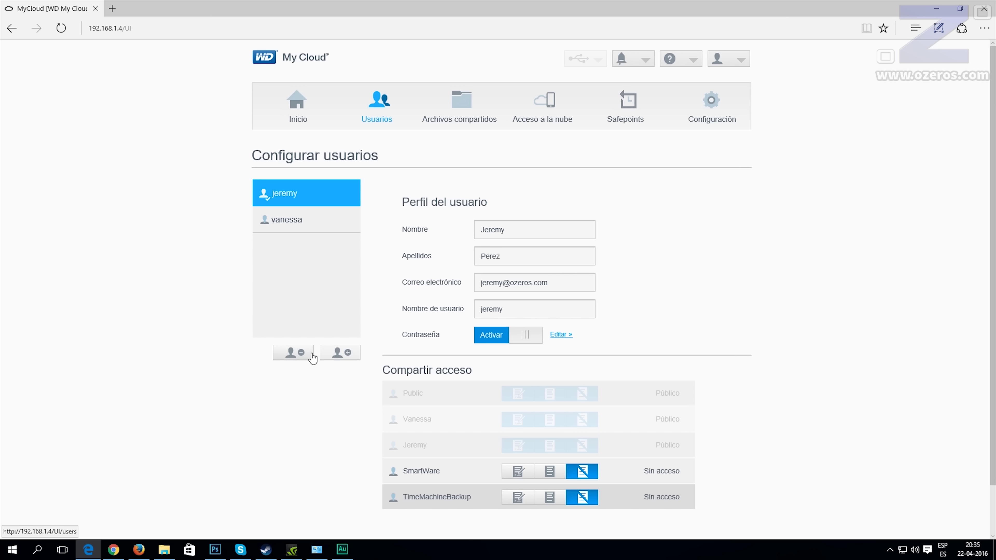
pyautogui.click(298, 218)
pyautogui.click(305, 196)
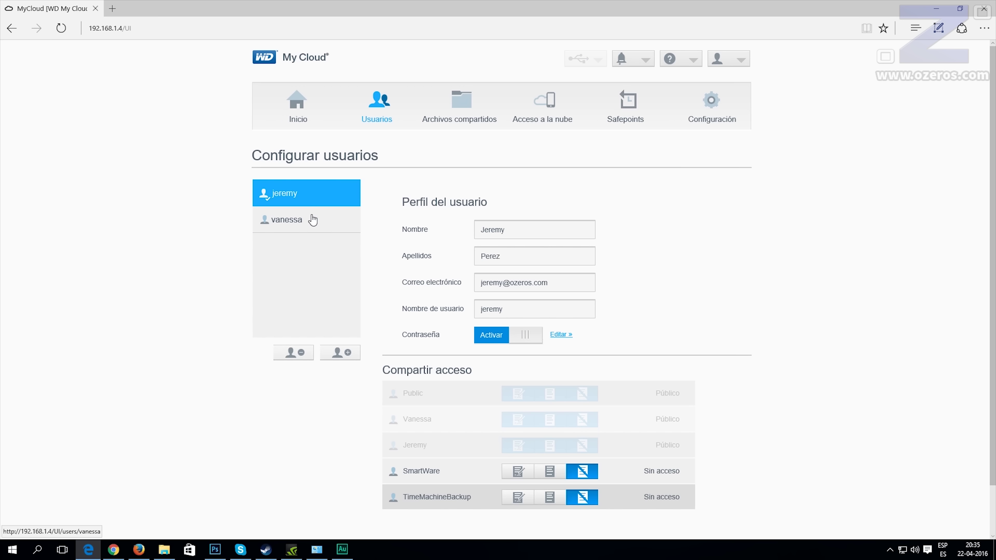
pyautogui.click(348, 353)
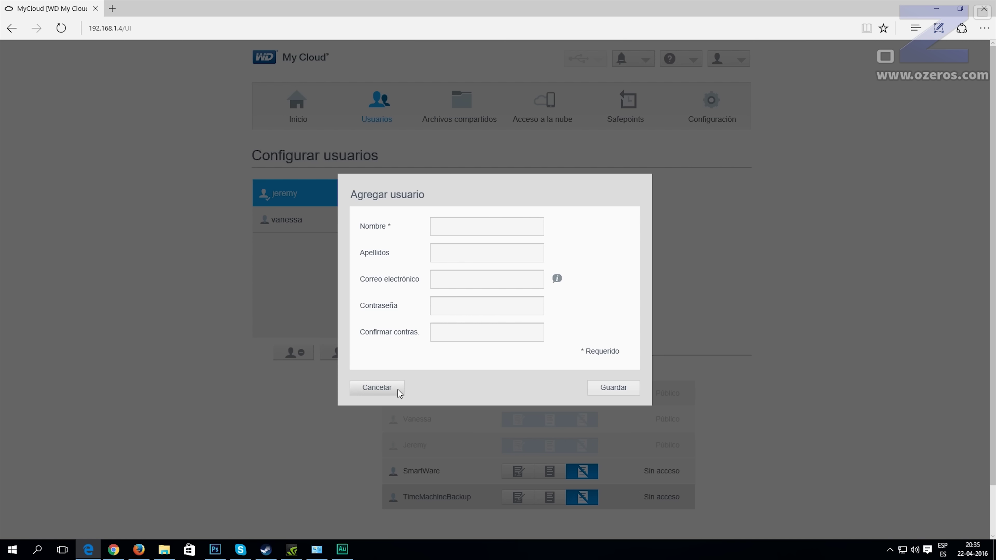
pyautogui.click(377, 387)
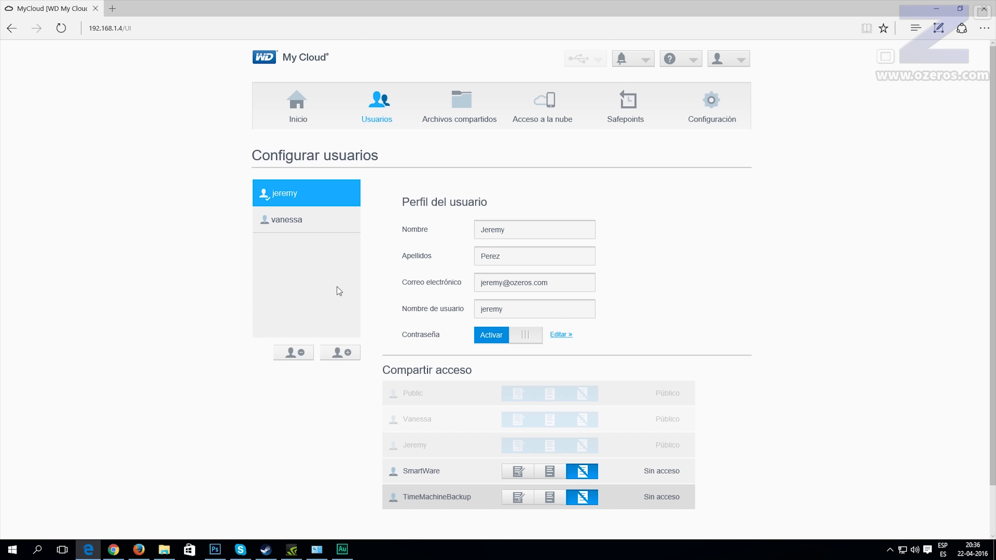
# Examine the sharing profile and user access of the Public share and the two users' personal shares
pyautogui.click(462, 110)
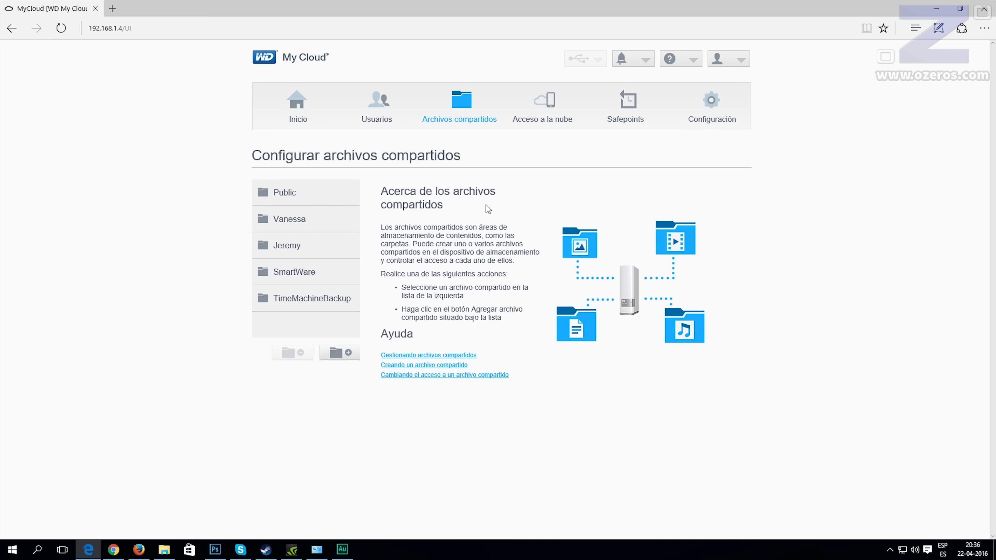
pyautogui.click(293, 202)
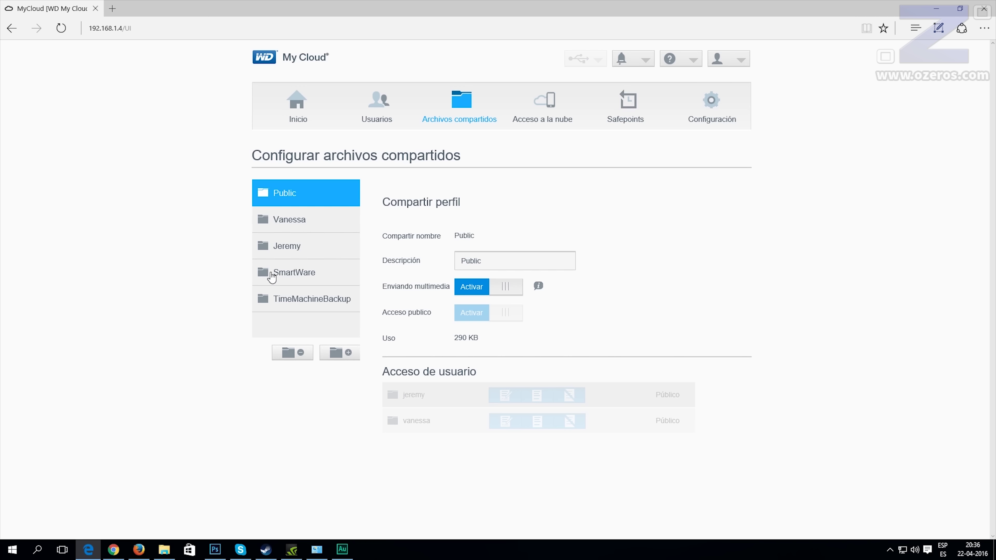
pyautogui.click(291, 232)
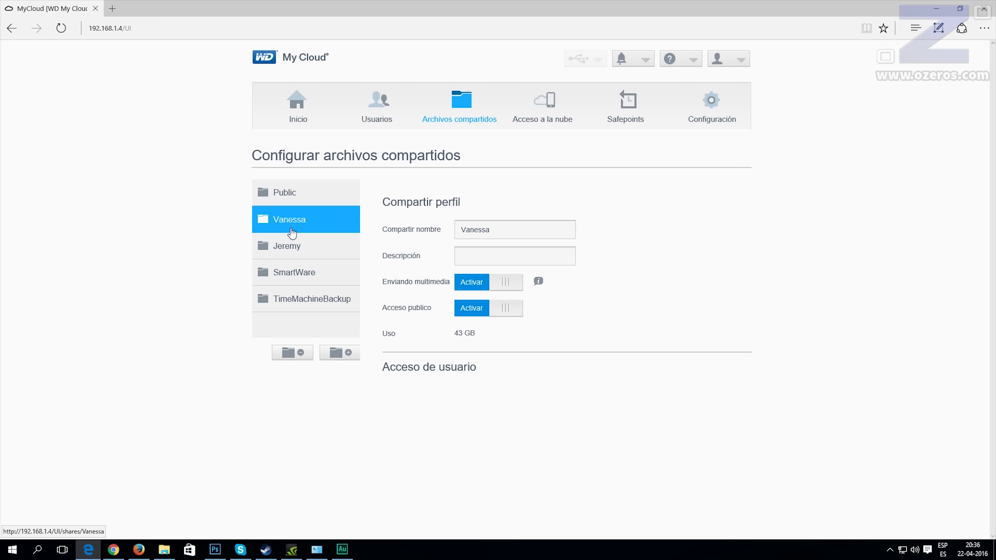
pyautogui.click(297, 248)
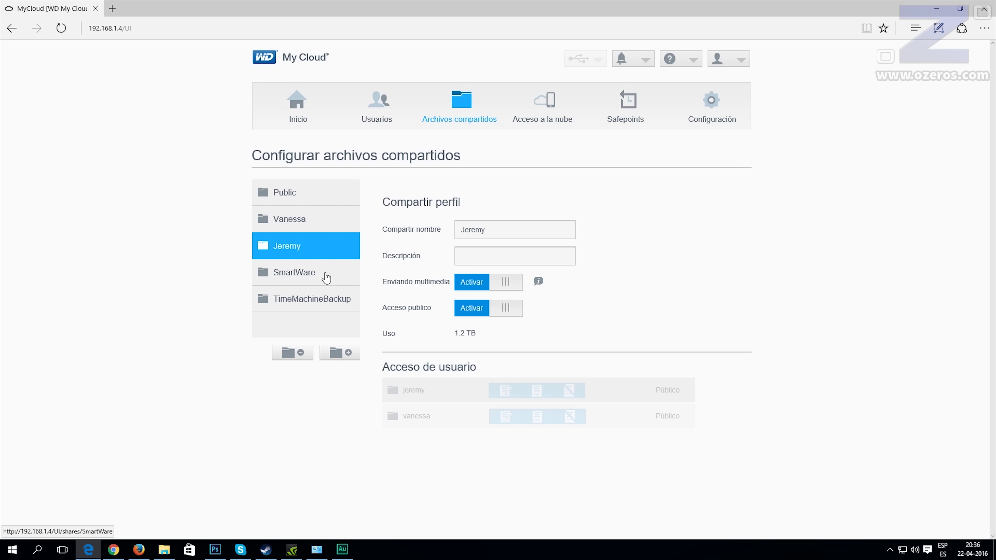
# Examine the sharing profile and user access of the SmartWare and TimeMachineBackup shares, including the media serving information
pyautogui.click(292, 270)
pyautogui.click(298, 308)
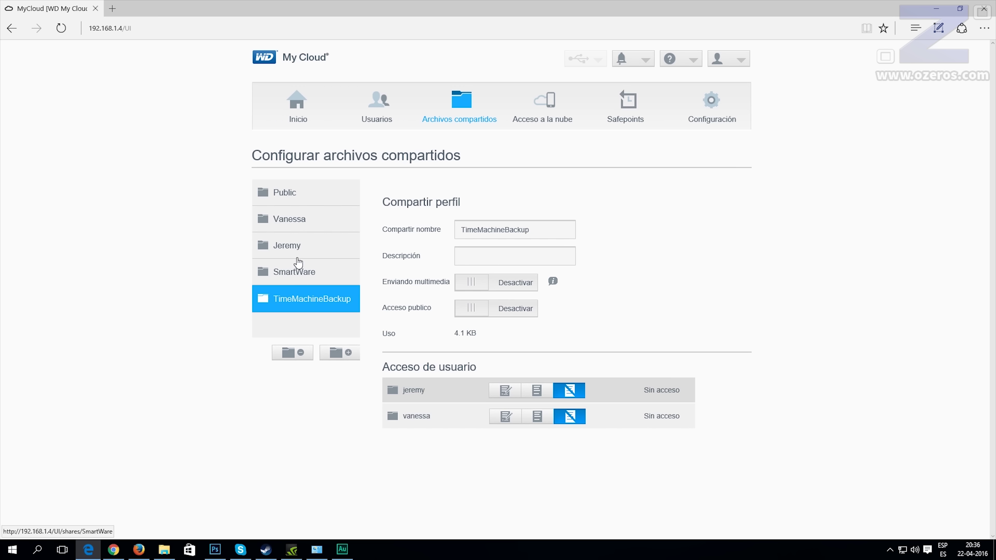
pyautogui.click(295, 247)
pyautogui.click(310, 283)
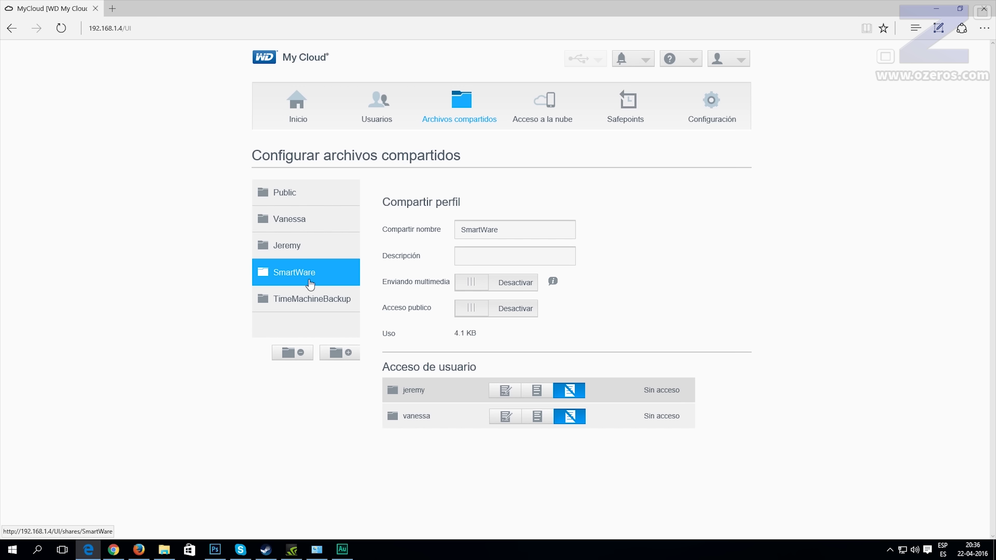
pyautogui.click(313, 299)
pyautogui.click(301, 223)
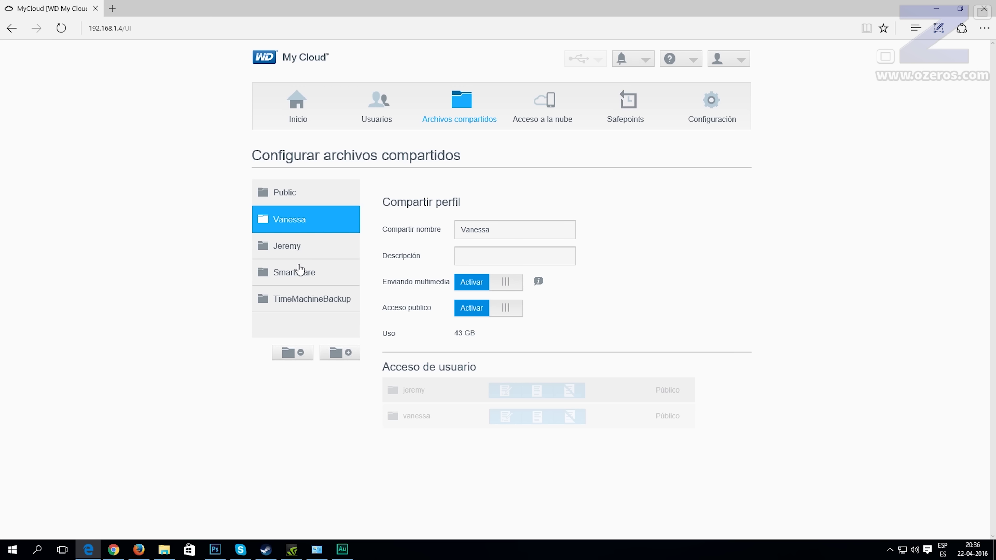
pyautogui.click(297, 279)
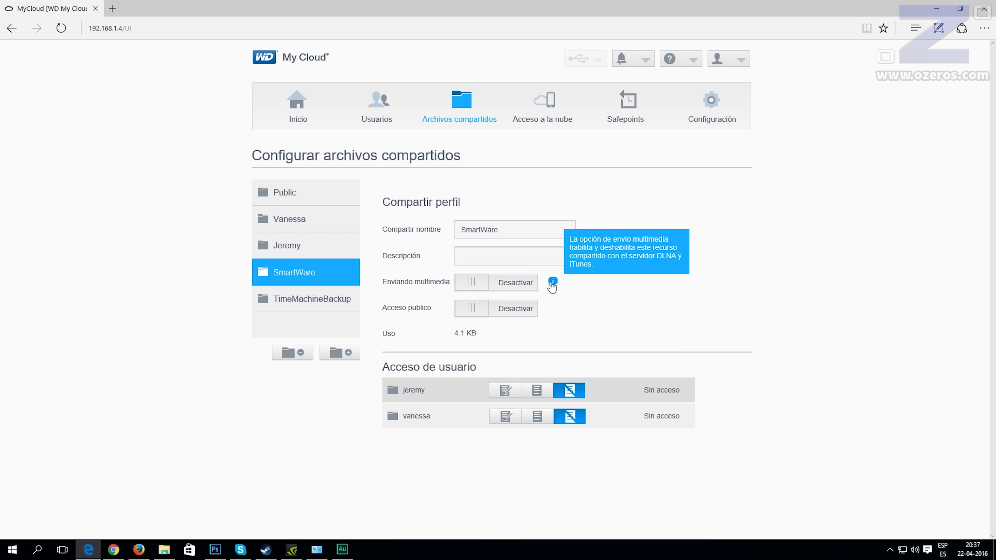
pyautogui.click(274, 303)
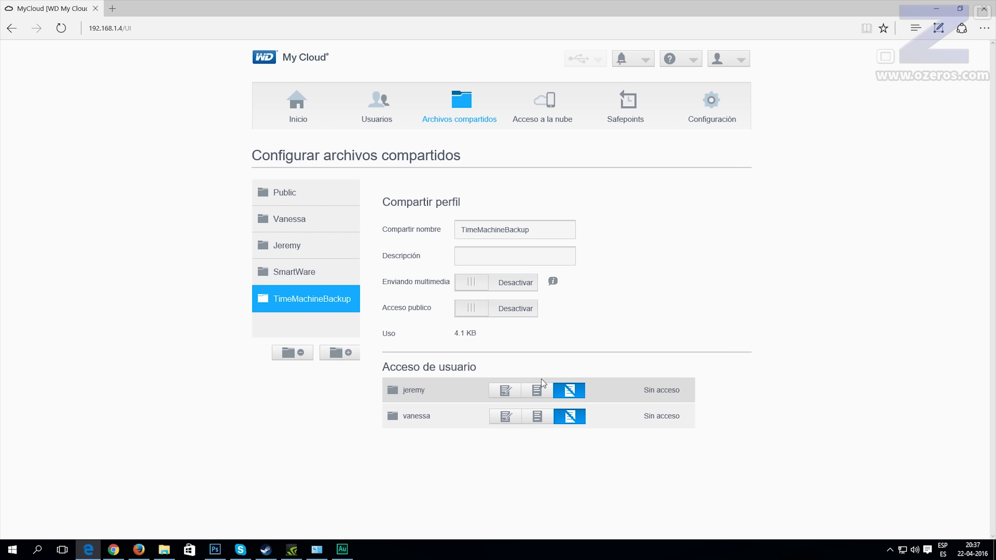
# Compare the sharing profiles and user access of the two users' personal shares
pyautogui.click(288, 245)
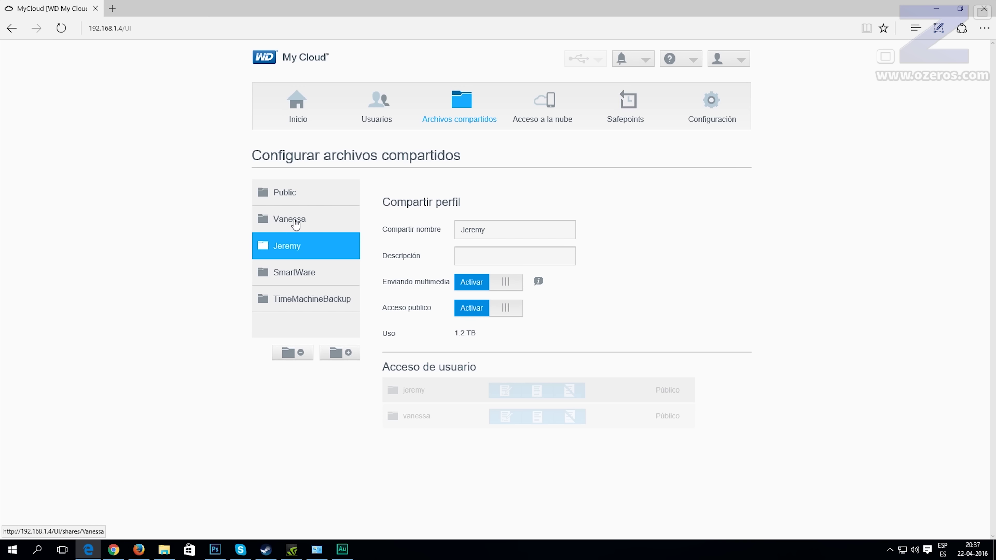
pyautogui.click(295, 224)
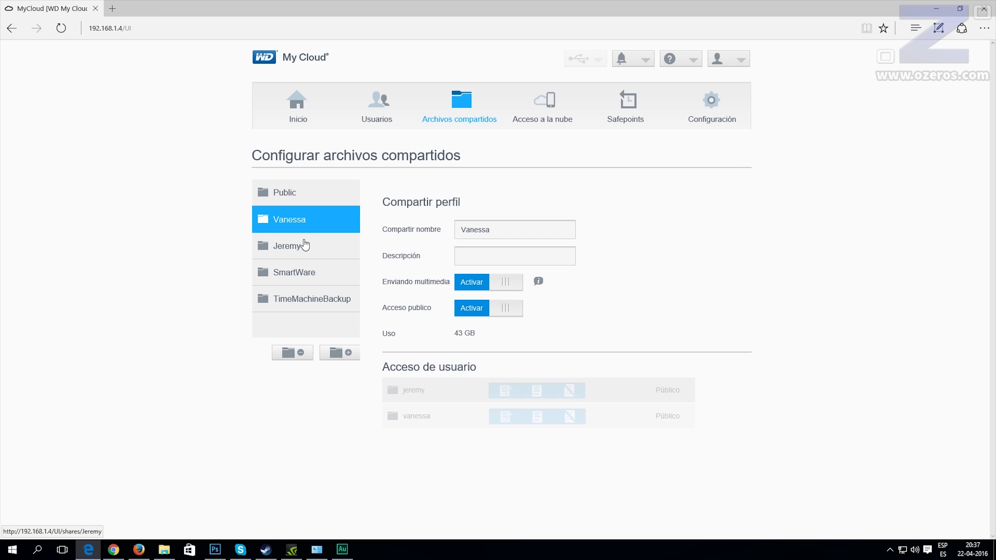
pyautogui.click(309, 254)
pyautogui.click(315, 231)
pyautogui.click(313, 248)
pyautogui.click(318, 220)
pyautogui.click(318, 238)
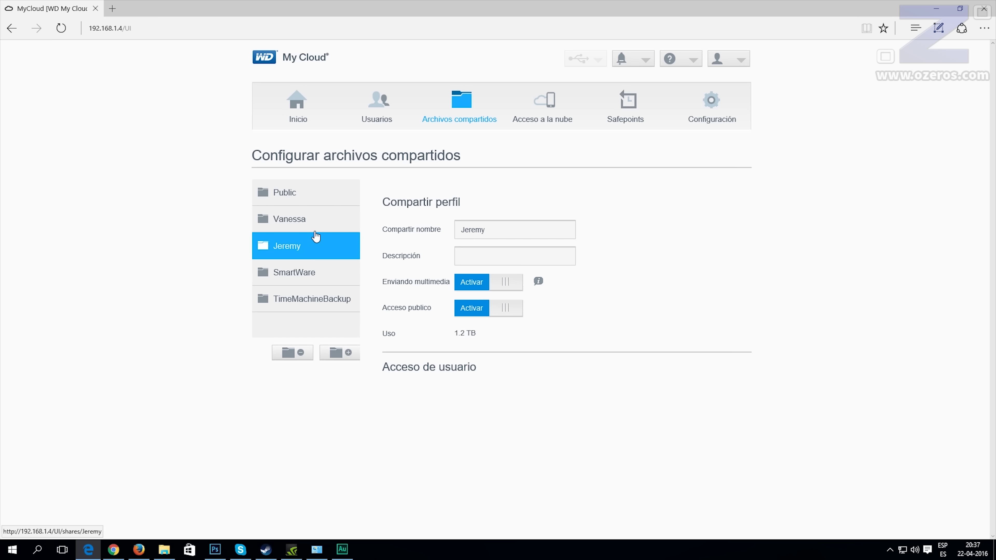
pyautogui.click(316, 226)
pyautogui.click(312, 250)
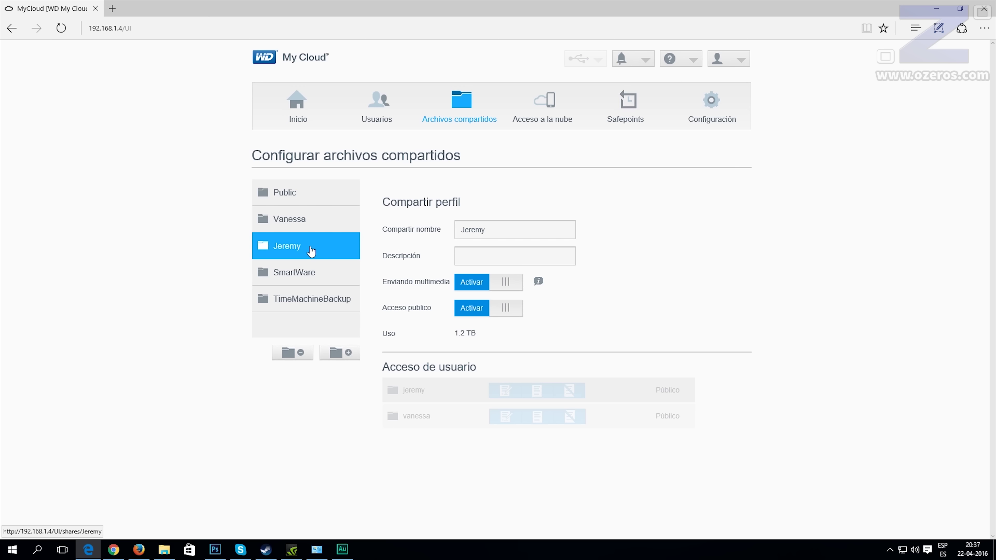
# Compare the first user's profile and share access on the users page with the Public share's profile on the shared folders page
pyautogui.click(386, 106)
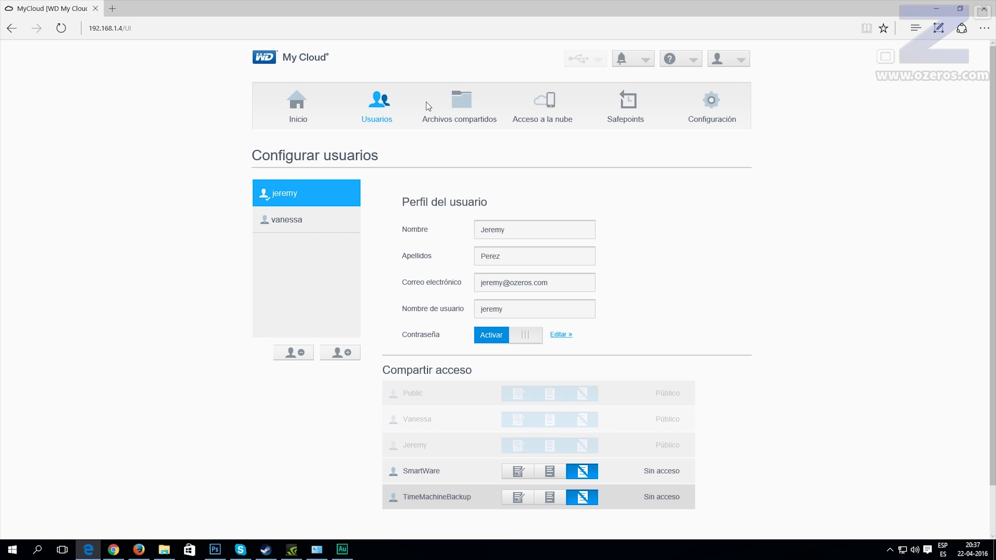
pyautogui.click(452, 123)
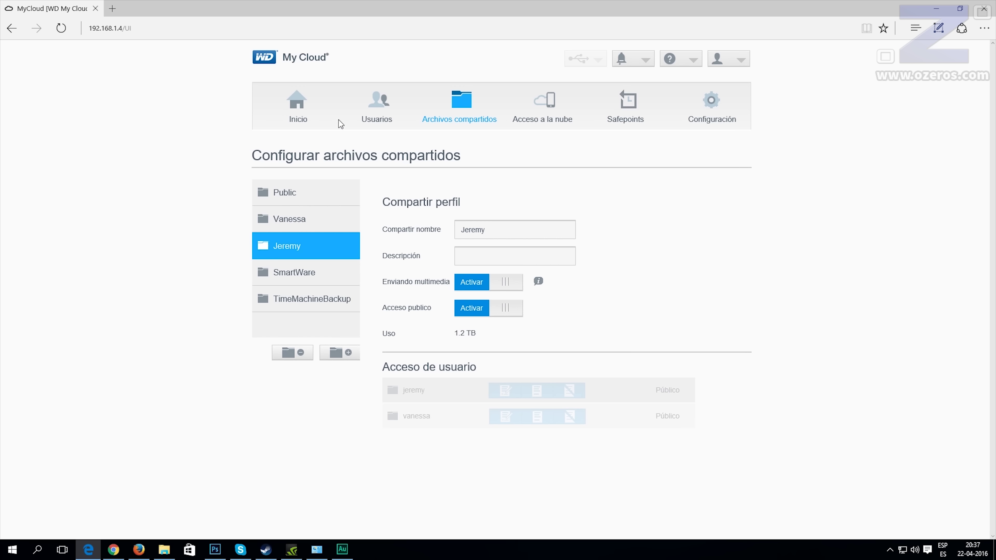
pyautogui.click(376, 112)
pyautogui.click(462, 121)
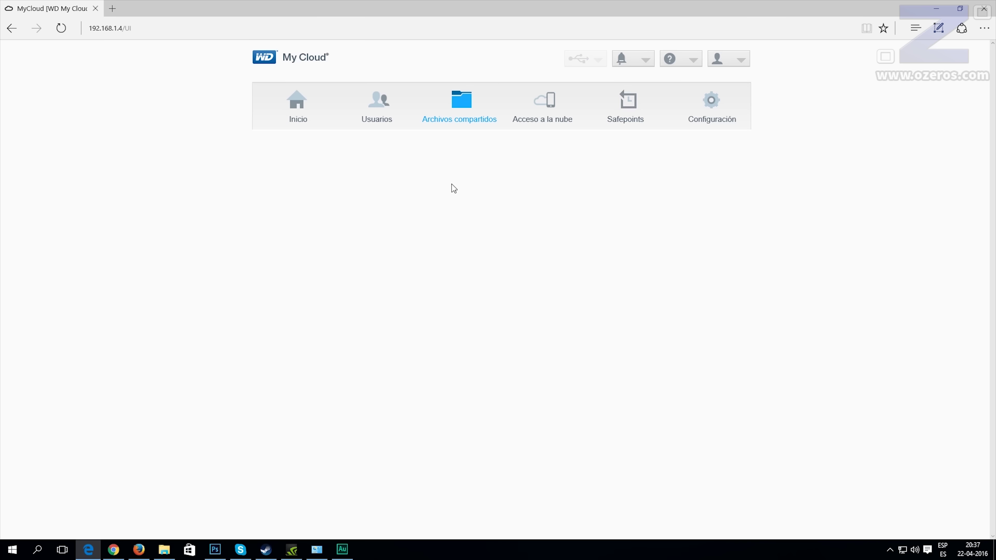
pyautogui.click(288, 198)
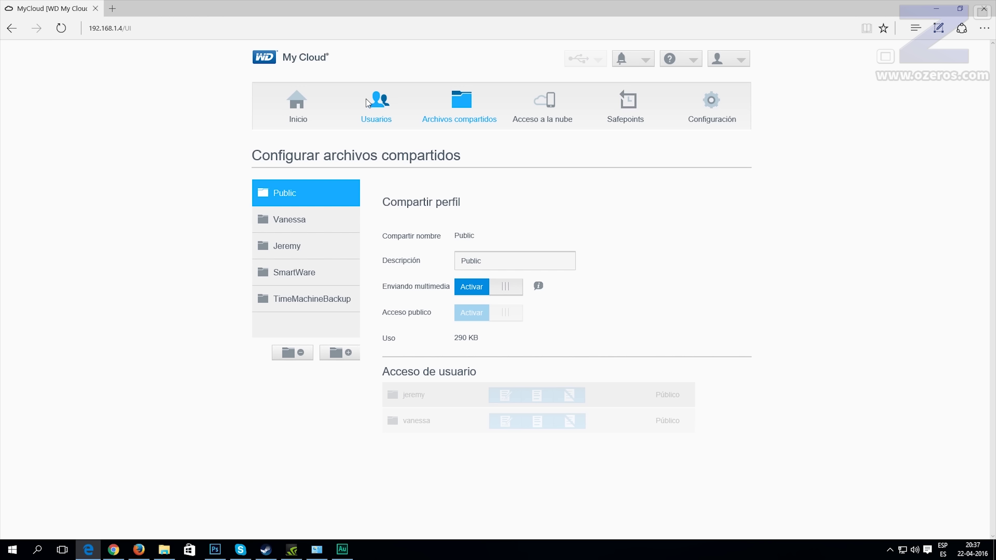
pyautogui.click(374, 114)
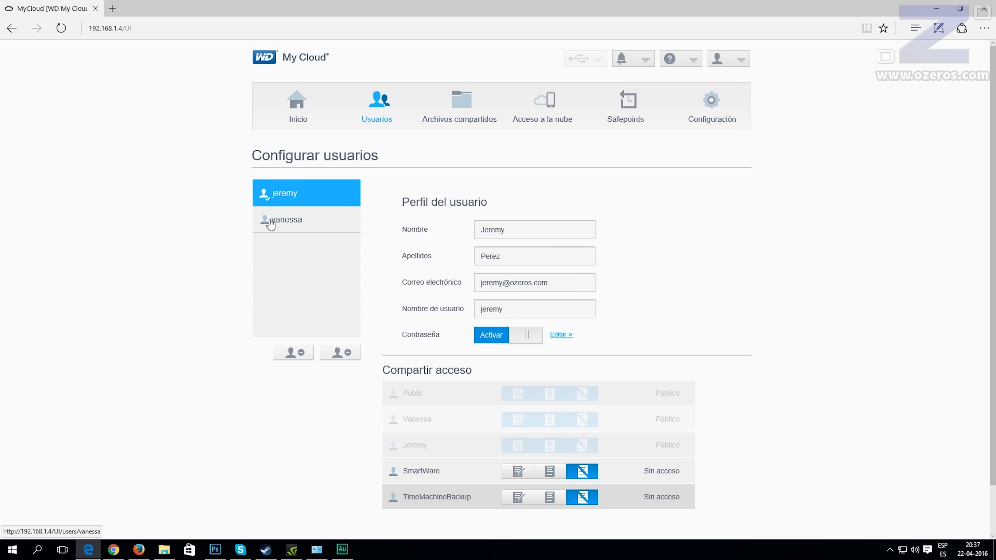
pyautogui.click(460, 106)
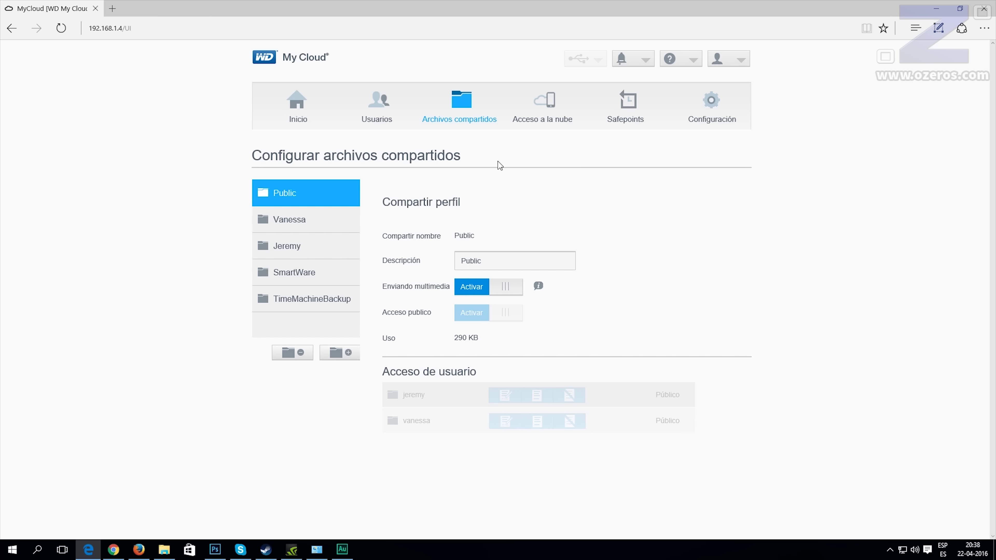
# Examine the cloud access status, MyCloud.com account and cloud devices of each of the two users
pyautogui.click(553, 103)
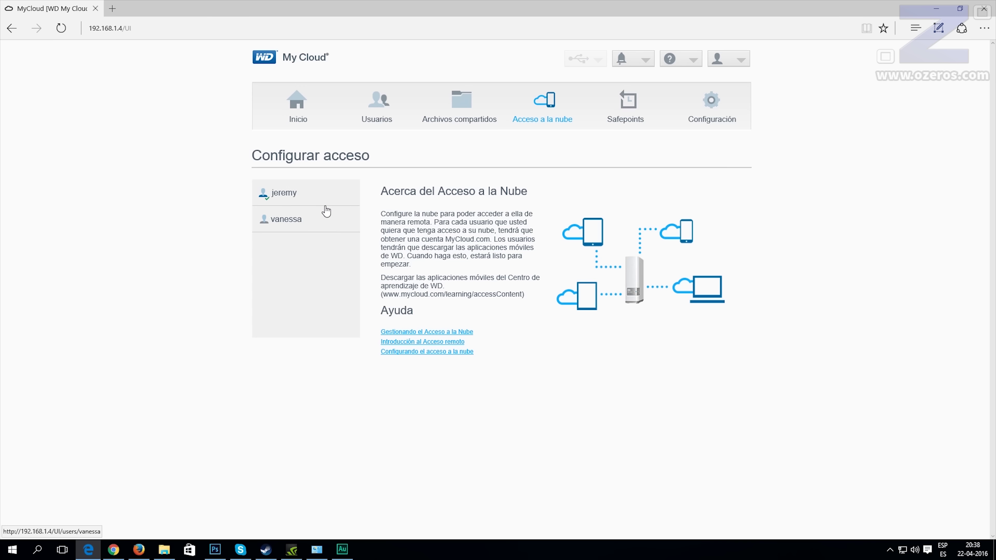
pyautogui.click(310, 198)
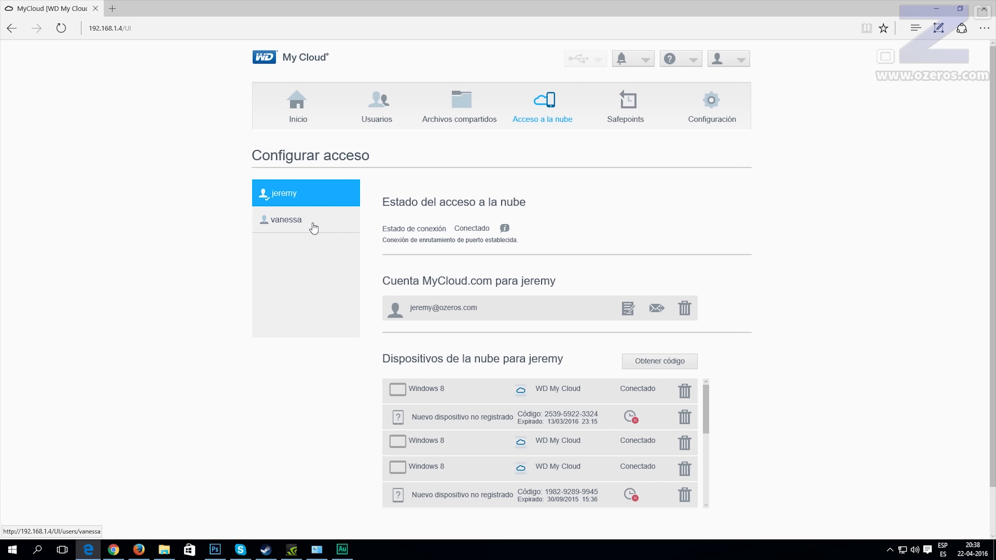
pyautogui.click(313, 227)
pyautogui.click(317, 198)
pyautogui.click(320, 217)
pyautogui.click(325, 196)
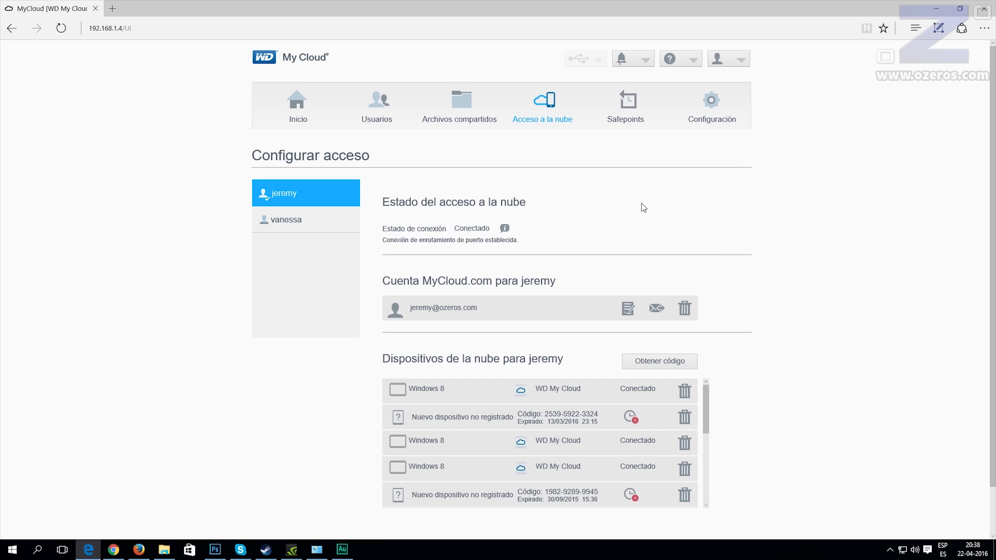
pyautogui.click(313, 222)
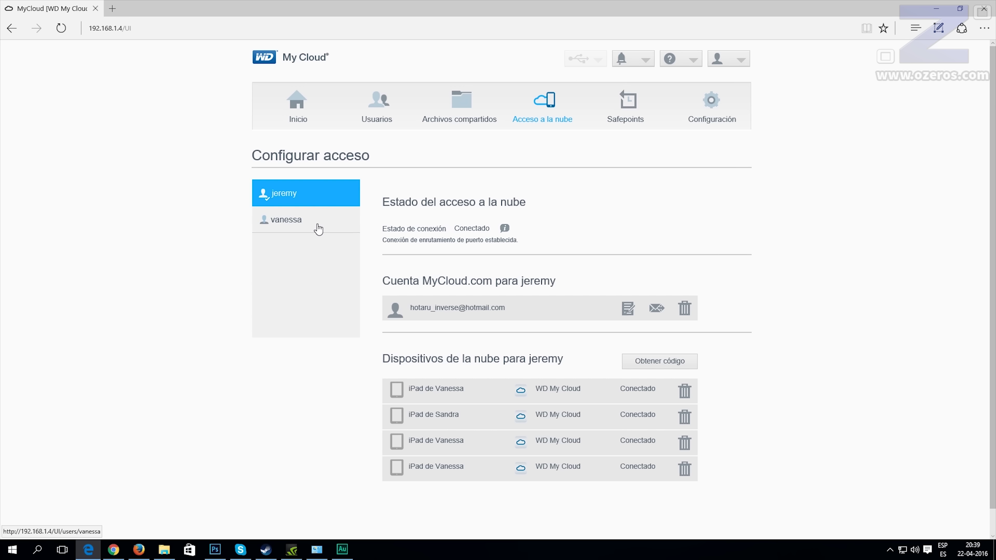
pyautogui.click(314, 222)
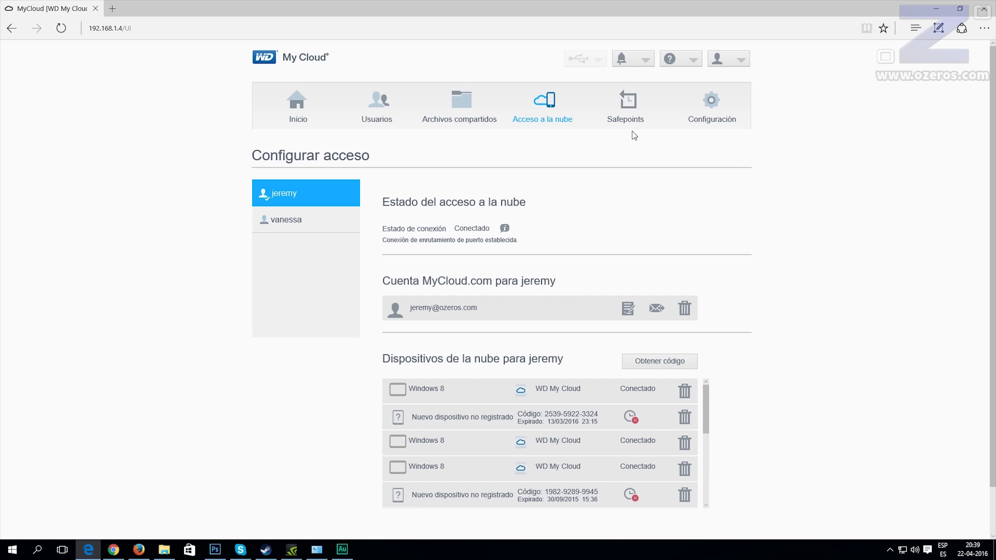
# View the Safepoints page, and examine the device profile, language and clock, and cloud access sections of the general settings
pyautogui.click(627, 120)
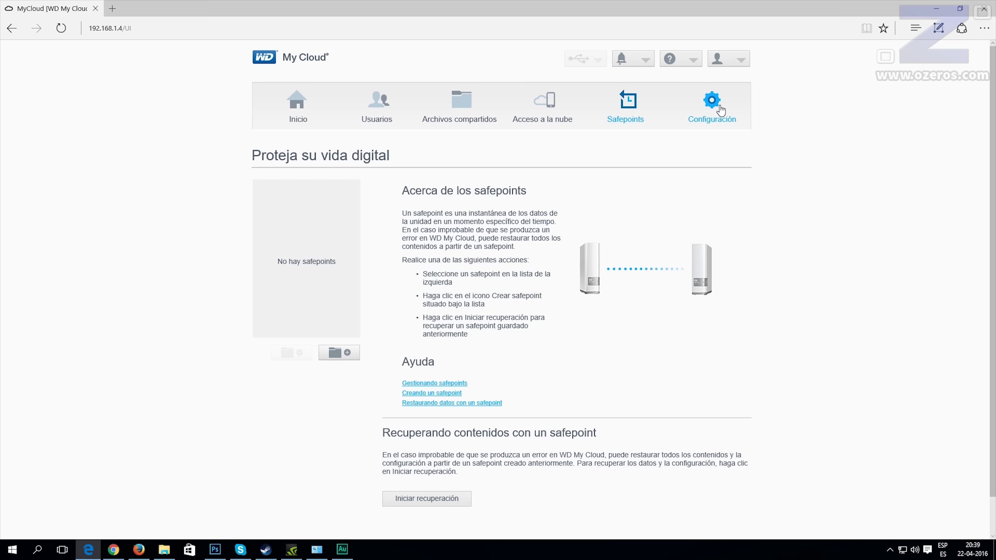
pyautogui.click(711, 103)
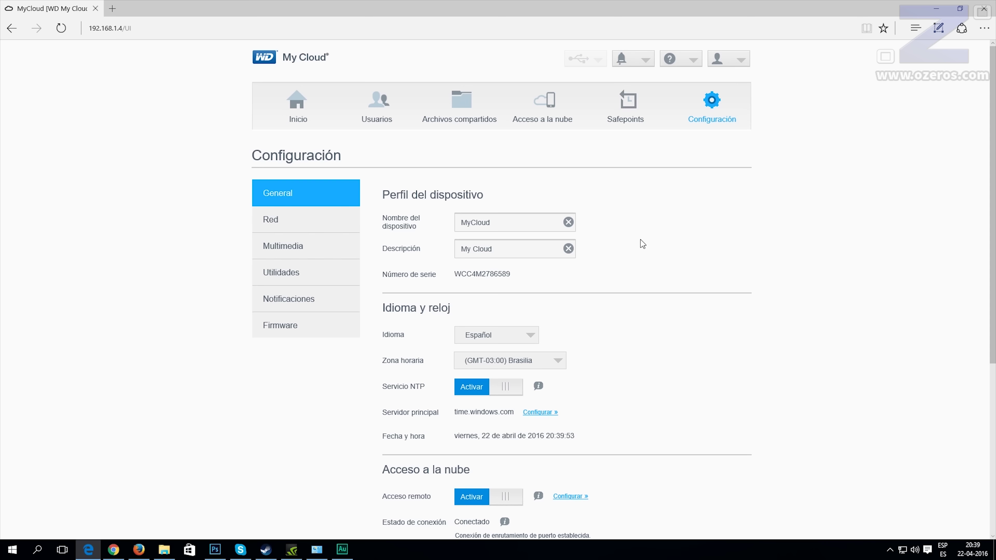
pyautogui.scroll(-2, 641, 240)
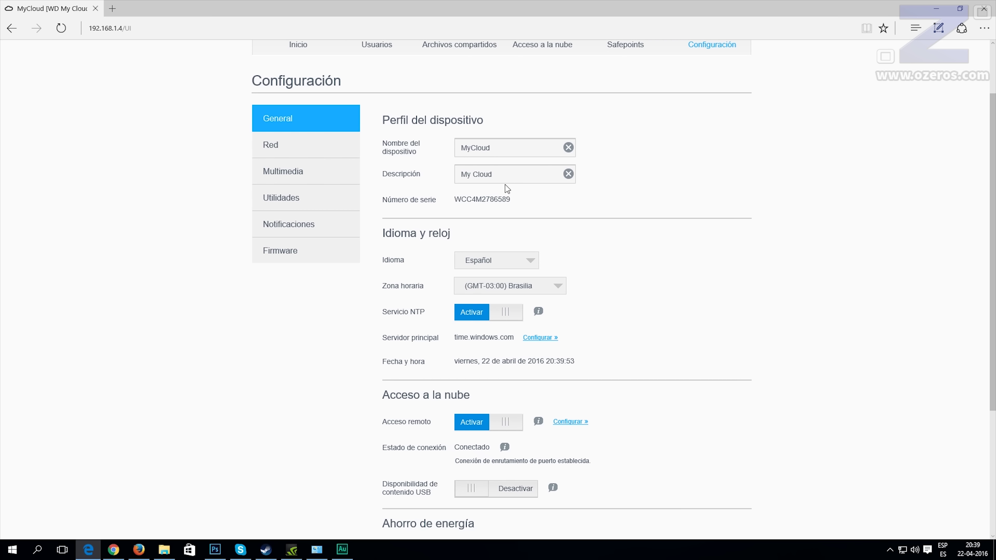
pyautogui.doubleClick(479, 199)
pyautogui.click(579, 227)
pyautogui.scroll(-2, 431, 329)
pyautogui.scroll(-3, 458, 314)
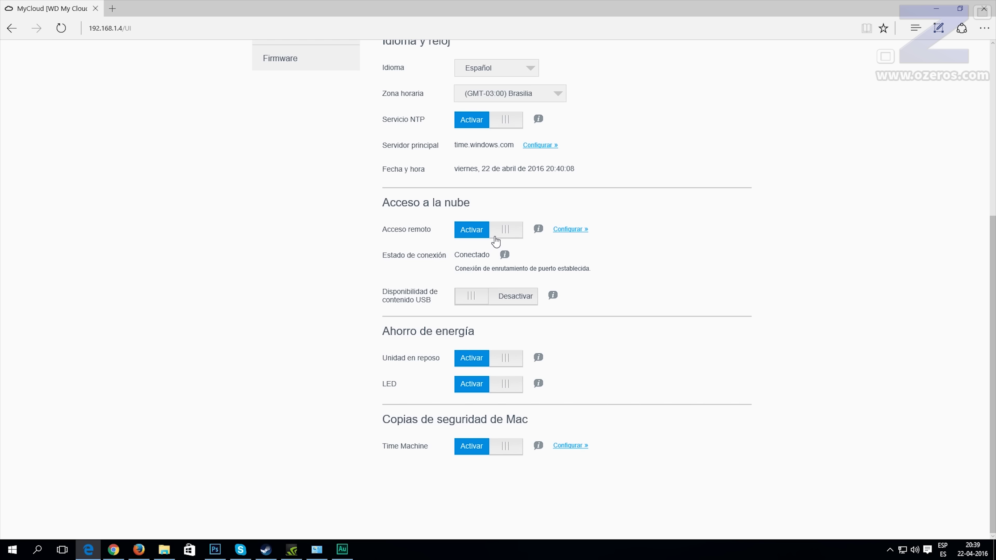
# Revisit the cloud access page, and examine the general settings down to the Mac backups section with Time Machine
pyautogui.scroll(5, 638, 219)
pyautogui.click(556, 108)
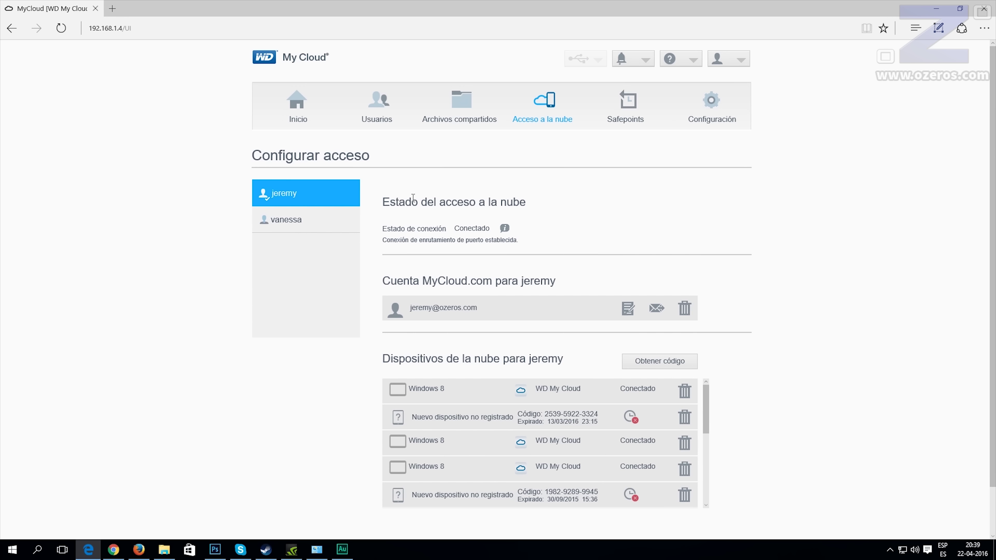
pyautogui.click(712, 105)
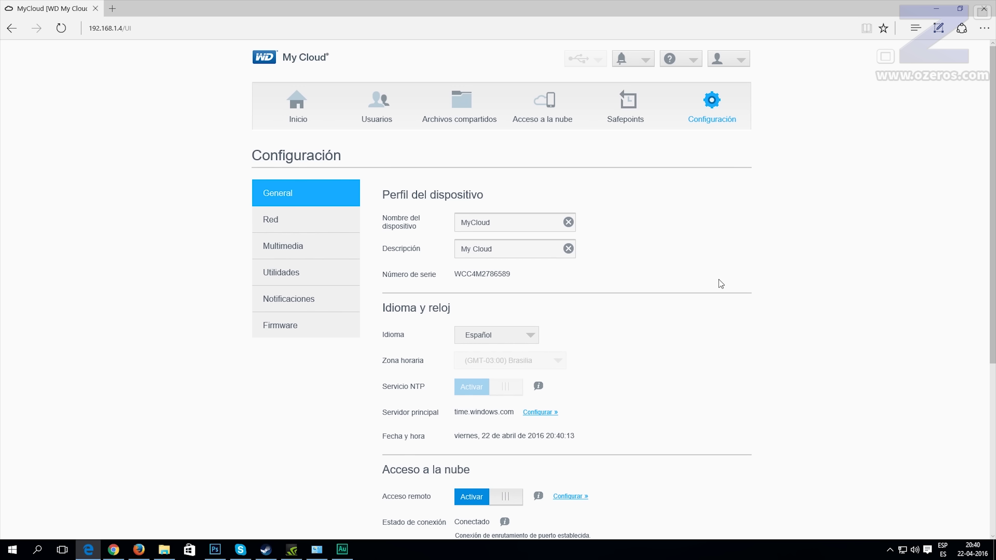
pyautogui.scroll(-6, 698, 306)
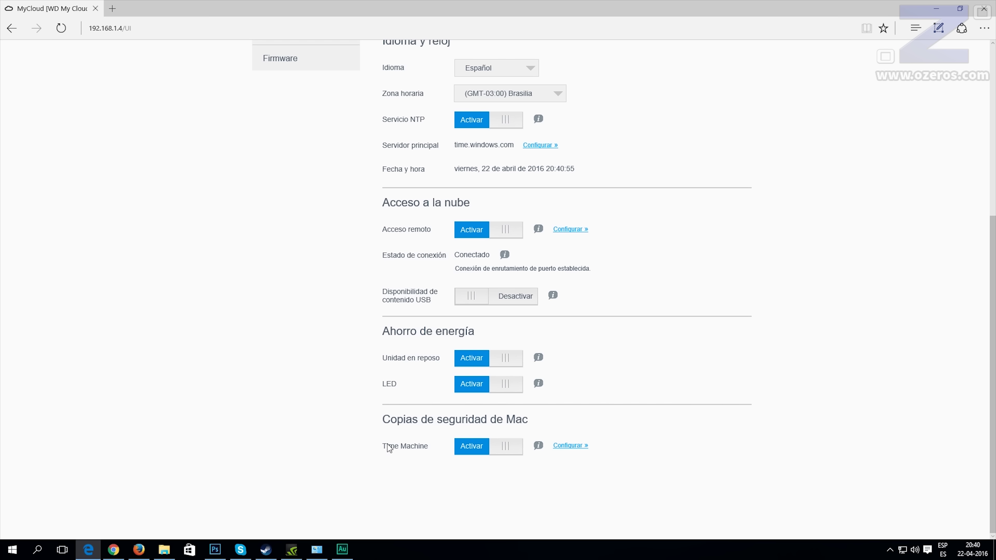
pyautogui.moveTo(383, 420); pyautogui.dragTo(547, 418)
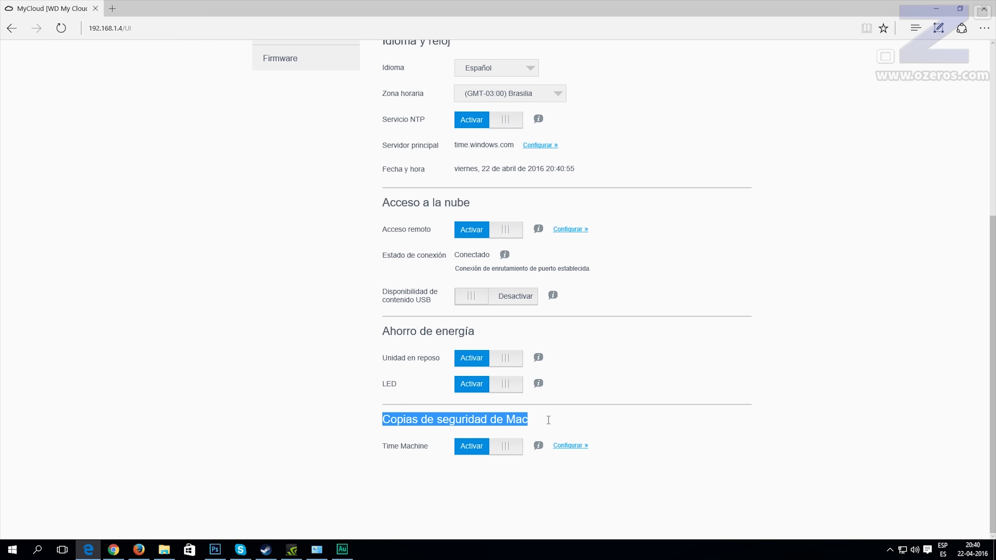
pyautogui.click(412, 432)
pyautogui.click(428, 466)
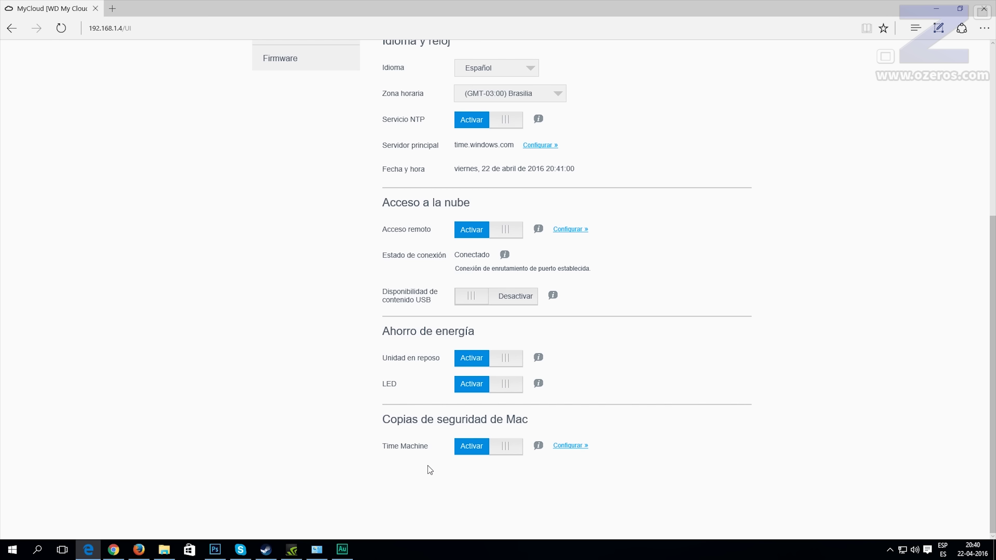
pyautogui.scroll(5, 538, 461)
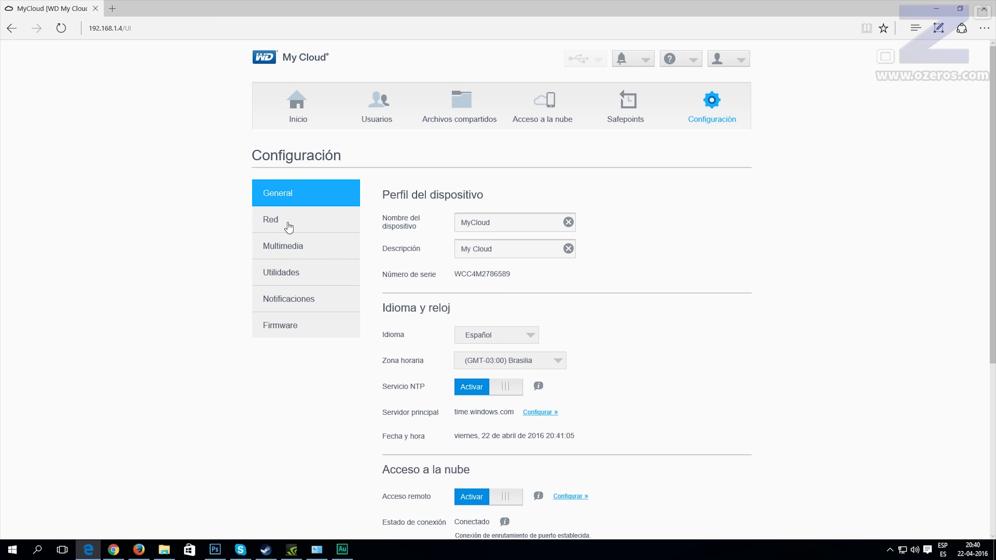
# Open the network settings and examine the MAC address and IP address in the network profile
pyautogui.click(289, 227)
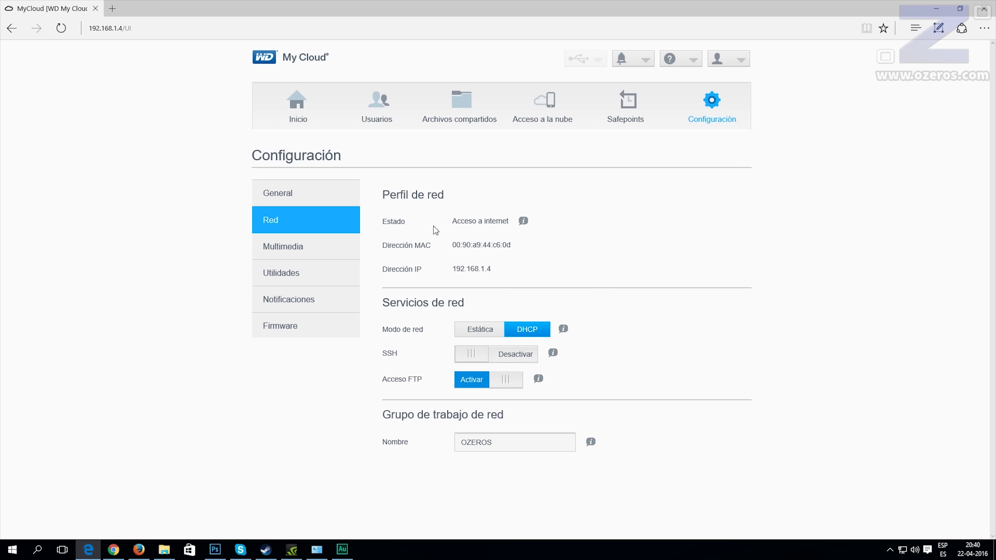
pyautogui.moveTo(449, 247); pyautogui.dragTo(512, 250)
pyautogui.click(528, 251)
pyautogui.click(546, 267)
pyautogui.moveTo(452, 268); pyautogui.dragTo(506, 269)
pyautogui.click(483, 275)
pyautogui.moveTo(445, 268); pyautogui.dragTo(504, 271)
pyautogui.click(452, 270)
pyautogui.click(501, 275)
pyautogui.click(504, 277)
# Highlight the device's MAC address in the network profile, and examine the network mode among the network services
pyautogui.moveTo(452, 246); pyautogui.dragTo(525, 248)
pyautogui.click(515, 264)
pyautogui.moveTo(452, 245); pyautogui.dragTo(504, 271)
pyautogui.click(504, 271)
pyautogui.moveTo(452, 245); pyautogui.dragTo(516, 247)
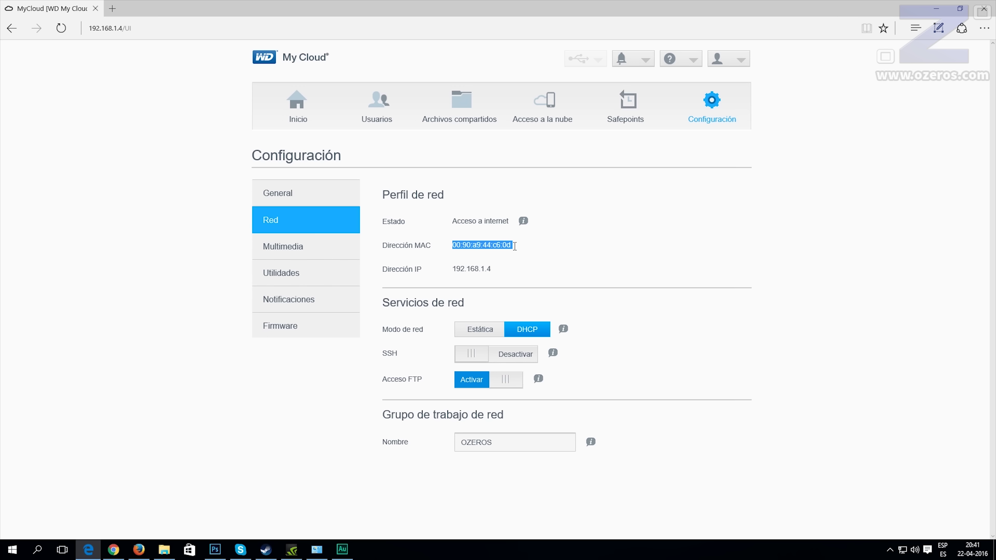
pyautogui.click(508, 253)
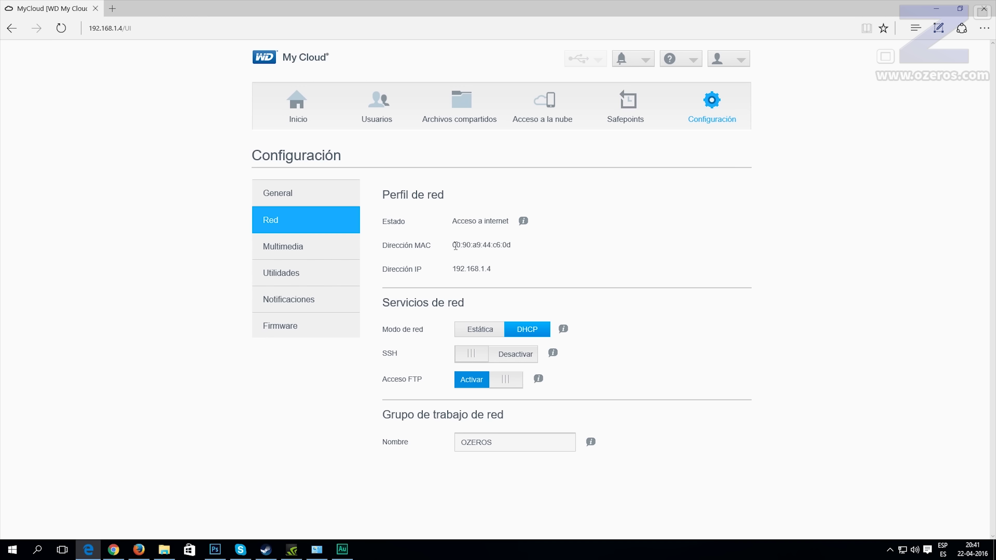
pyautogui.moveTo(454, 246); pyautogui.dragTo(416, 270)
pyautogui.click(478, 259)
pyautogui.moveTo(453, 245); pyautogui.dragTo(512, 251)
pyautogui.click(510, 269)
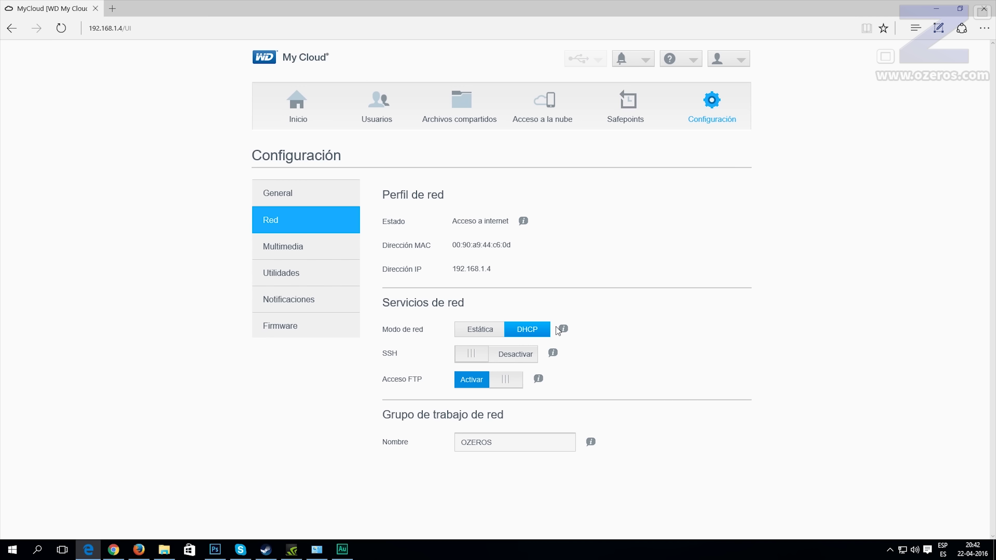
# Revisit the cloud access and users pages, and highlight the device's IP address in the network profile
pyautogui.click(545, 101)
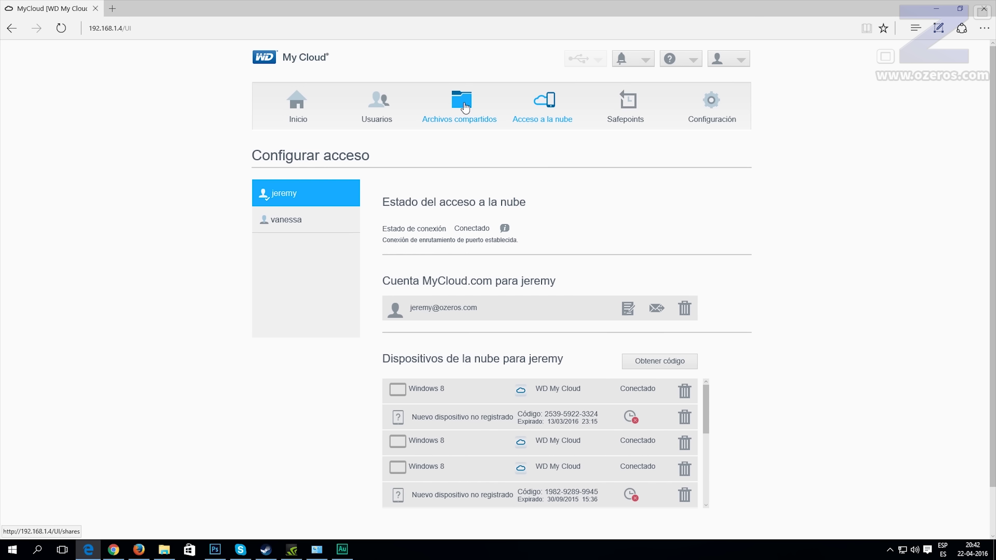
pyautogui.click(388, 106)
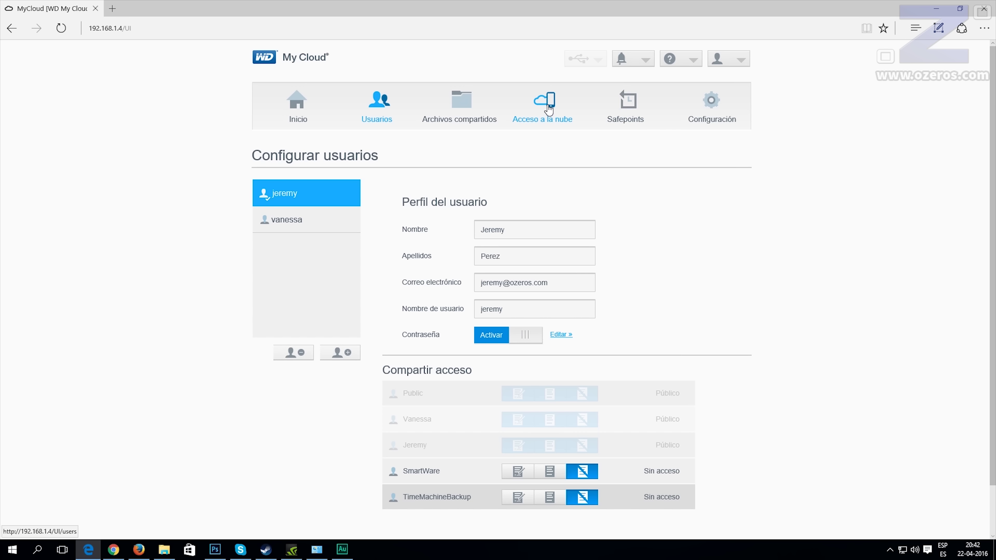
pyautogui.click(702, 103)
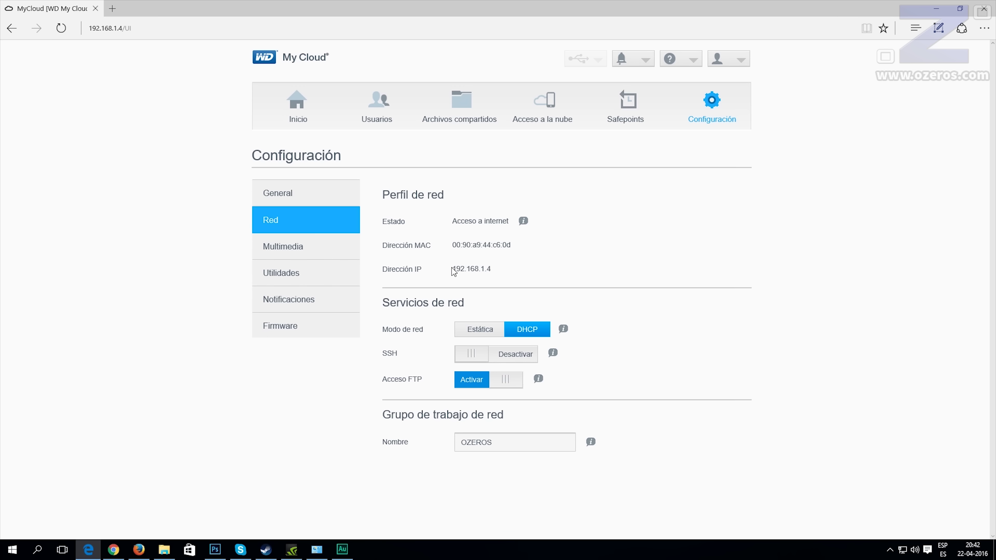
pyautogui.moveTo(453, 269); pyautogui.dragTo(507, 269)
pyautogui.click(485, 282)
pyautogui.click(459, 272)
# Examine the DLNA media server and iTunes options in the multimedia settings, and view the diagnostic, restore and maintenance utilities
pyautogui.click(300, 247)
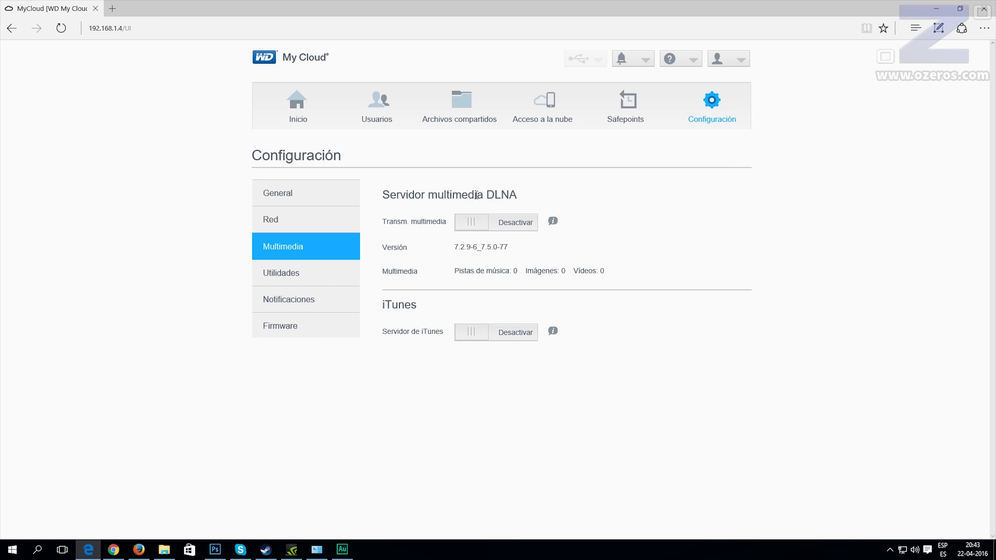
pyautogui.moveTo(559, 225)
pyautogui.click(295, 277)
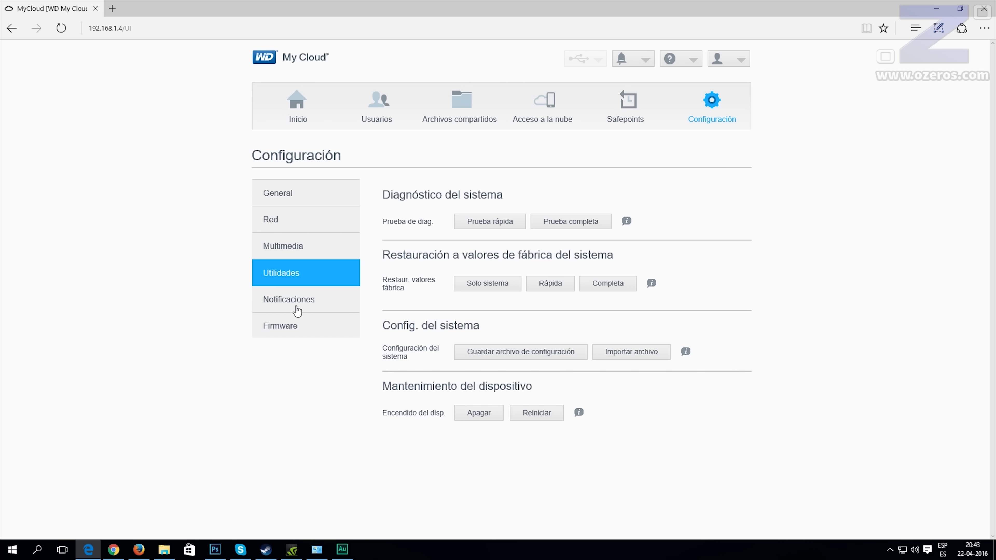
# Examine the notification settings, including the details of the alert e-mails, and close the details dialog
pyautogui.click(290, 302)
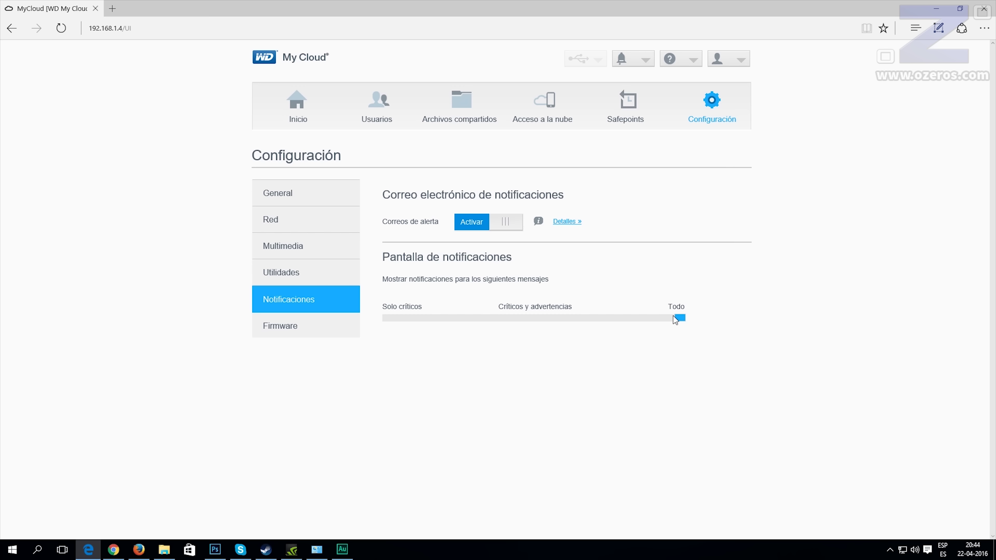
pyautogui.click(567, 221)
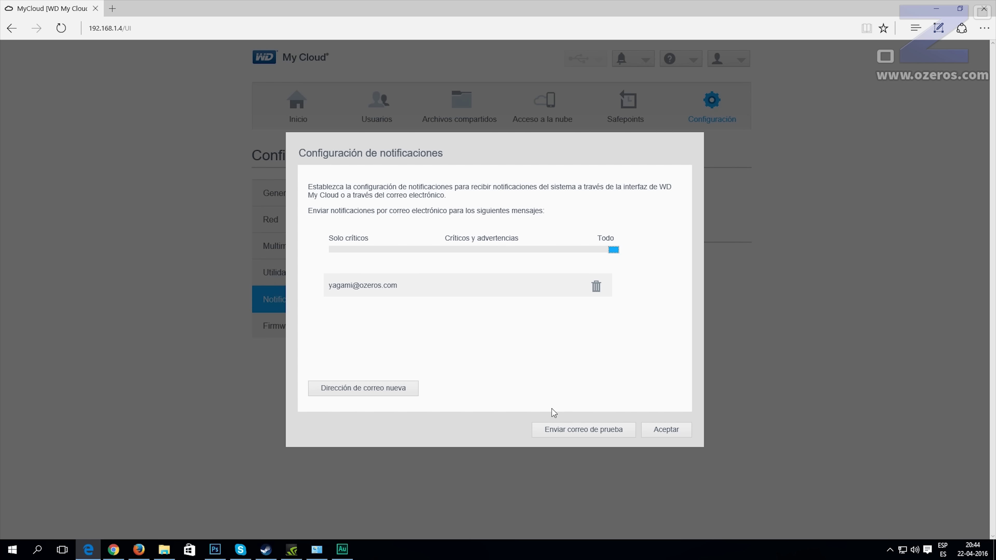
pyautogui.click(682, 429)
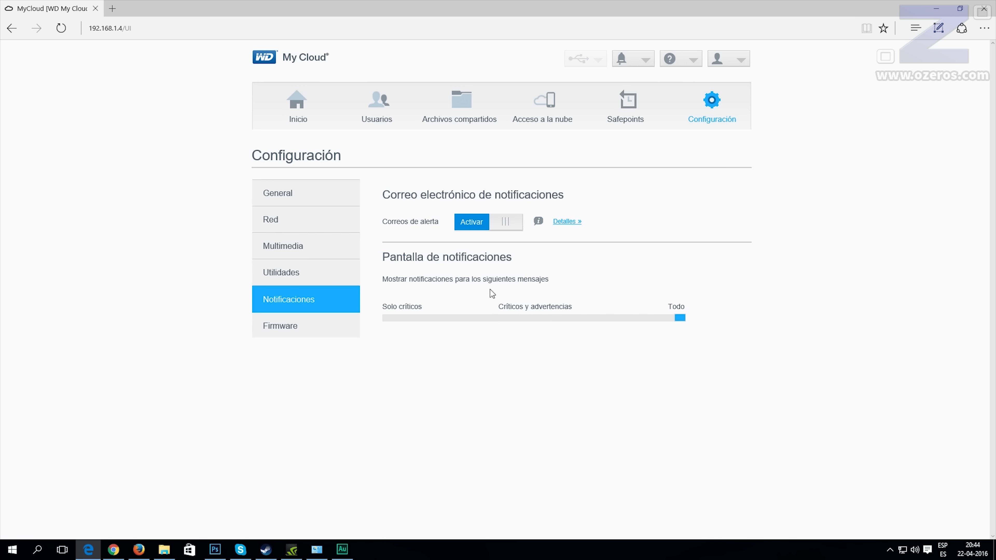
# Open the firmware settings and highlight the last update date under the available updates
pyautogui.click(290, 336)
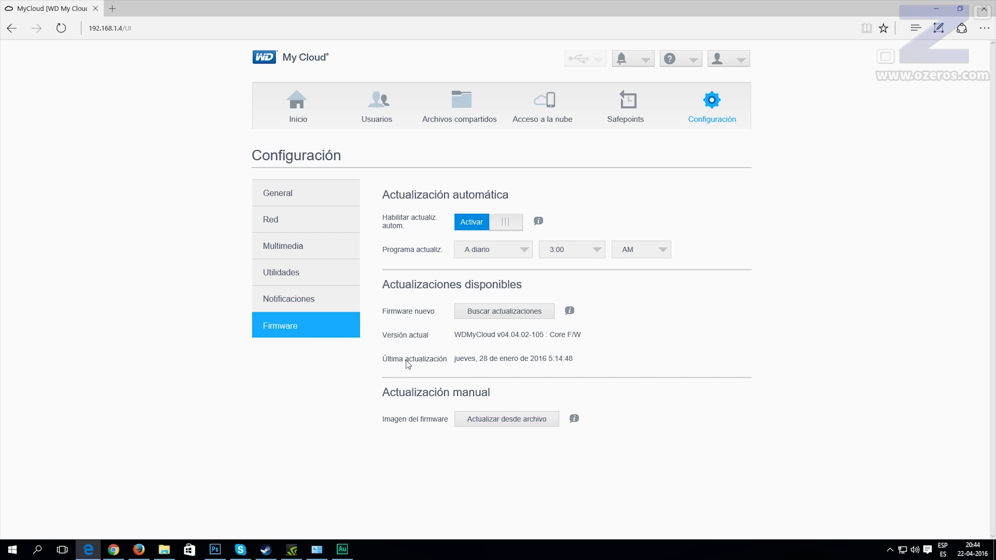
pyautogui.moveTo(452, 359); pyautogui.dragTo(519, 359)
pyautogui.click(482, 368)
pyautogui.click(576, 359)
pyautogui.moveTo(453, 359)
pyautogui.mouseDown()
pyautogui.moveTo(521, 359)
pyautogui.moveTo(453, 359)
pyautogui.mouseUp()
pyautogui.click(466, 365)
# Look over the general settings once more and return to the network settings
pyautogui.click(326, 194)
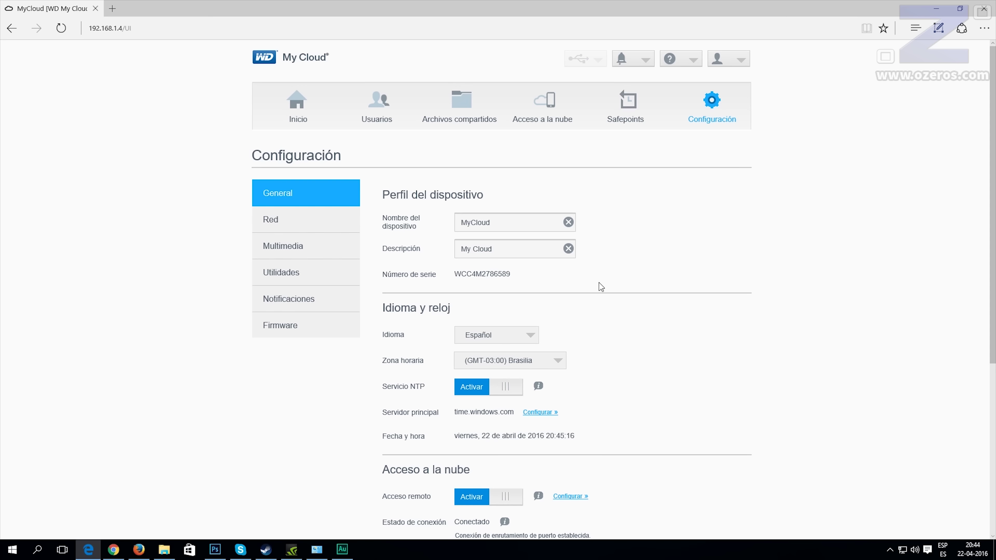
pyautogui.scroll(-4, 628, 274)
pyautogui.scroll(4, 627, 267)
pyautogui.click(303, 219)
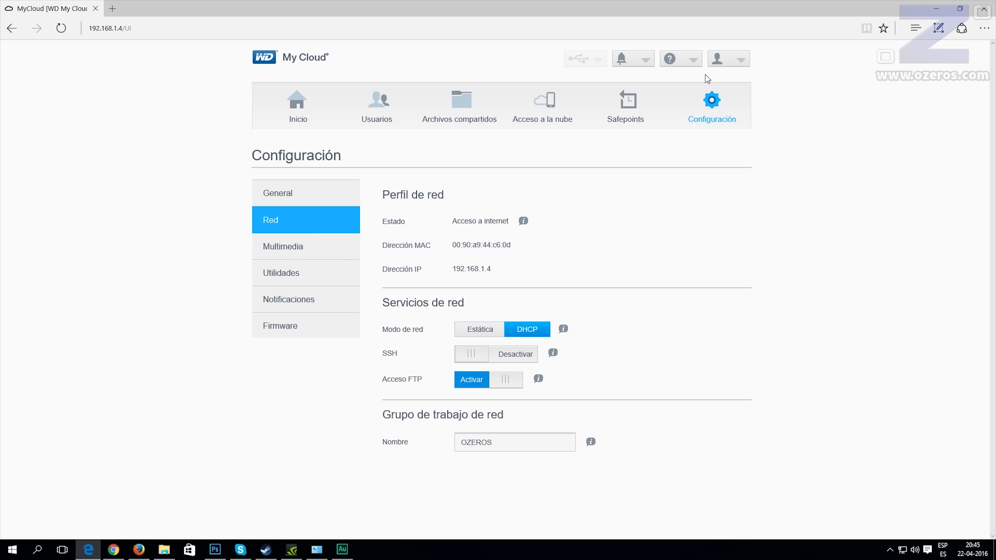
# View the account options, the help options and the list of system notifications in turn
pyautogui.click(720, 60)
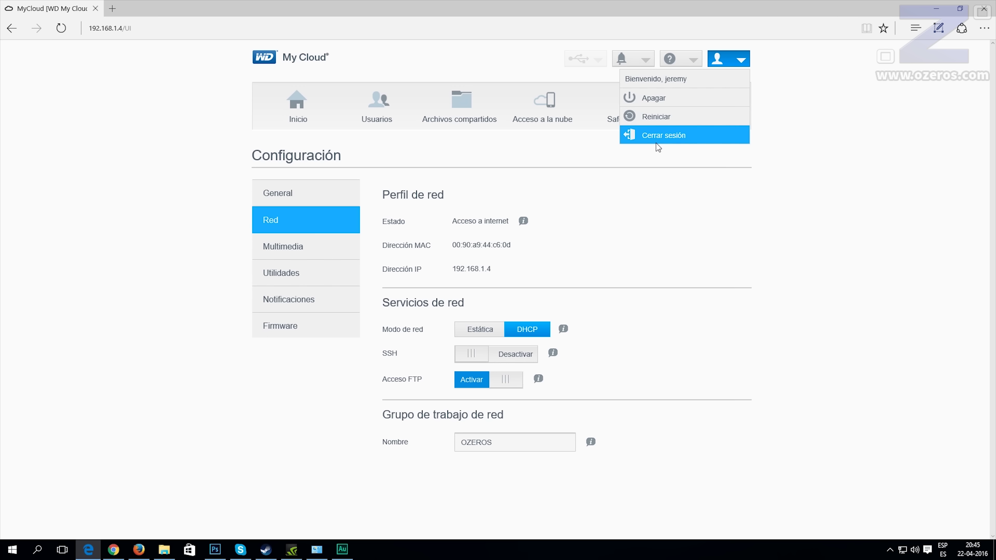
pyautogui.click(694, 59)
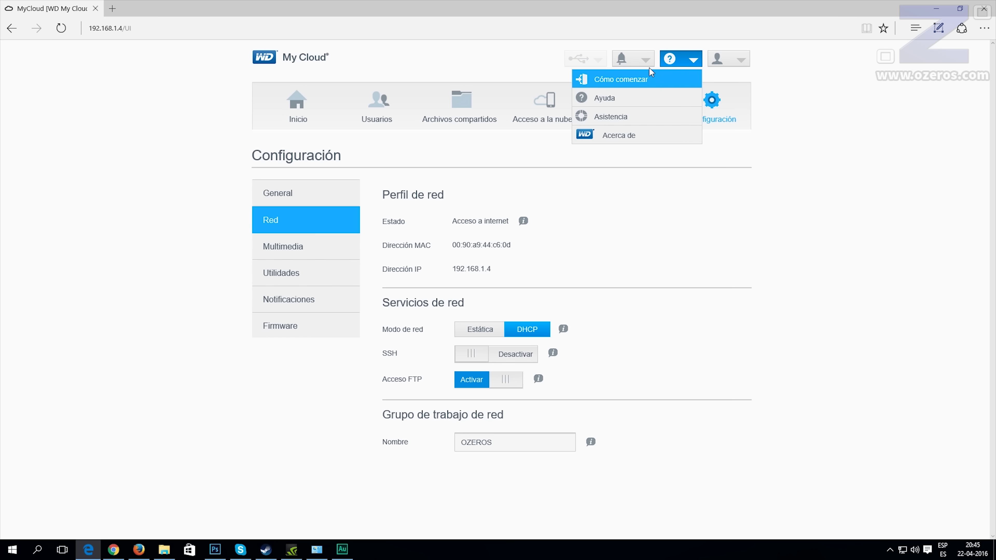
pyautogui.click(645, 60)
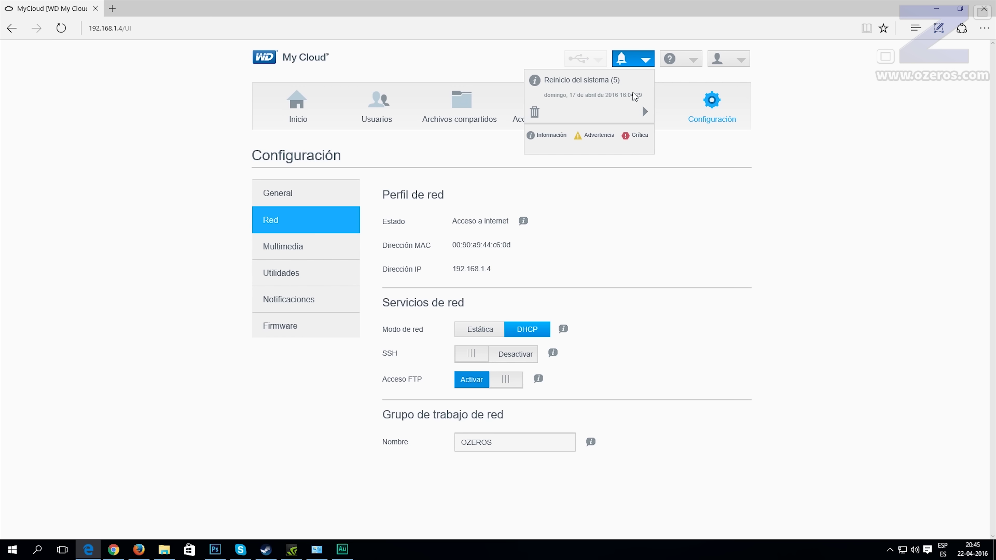
# Read the details of the system restart notification, close it, and return to the dashboard's home page
pyautogui.click(645, 112)
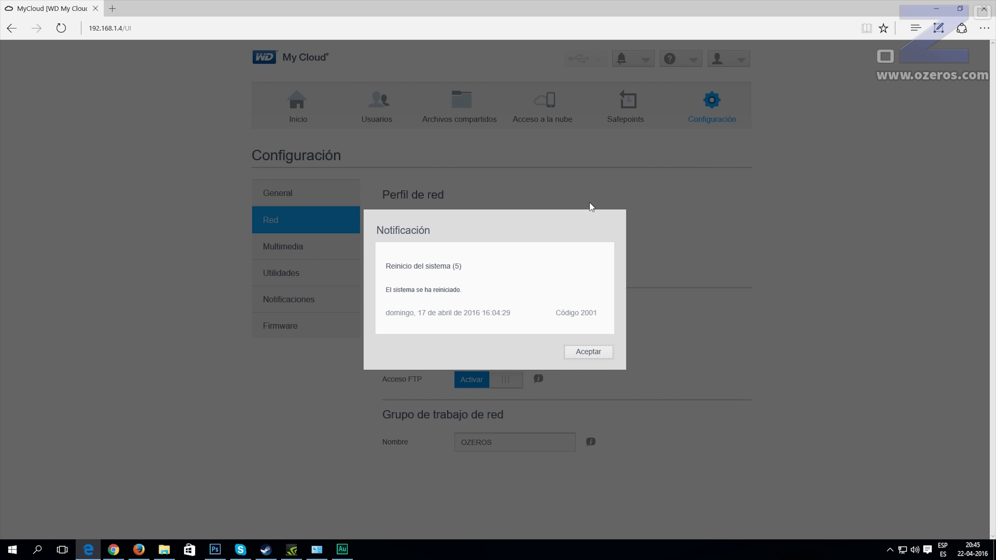
pyautogui.click(579, 351)
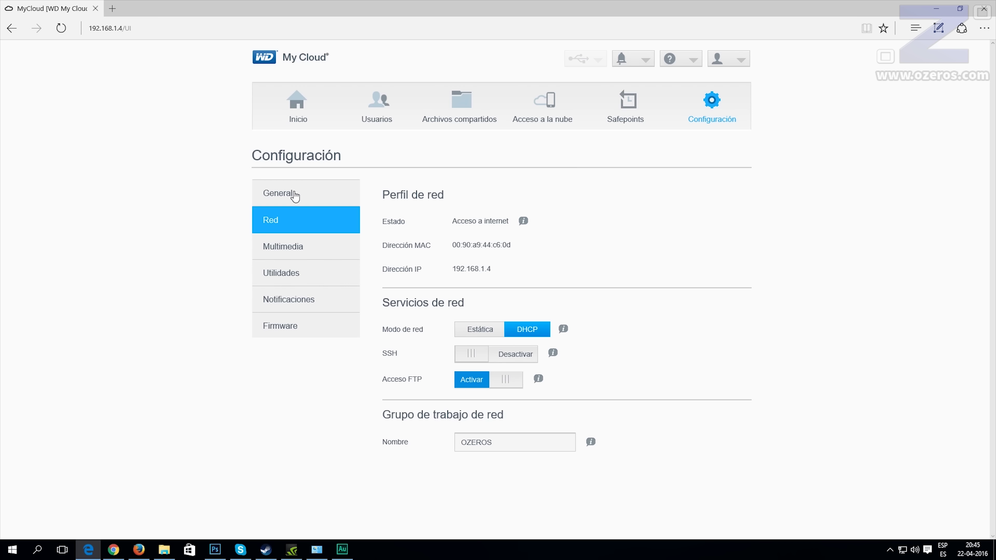
pyautogui.click(299, 115)
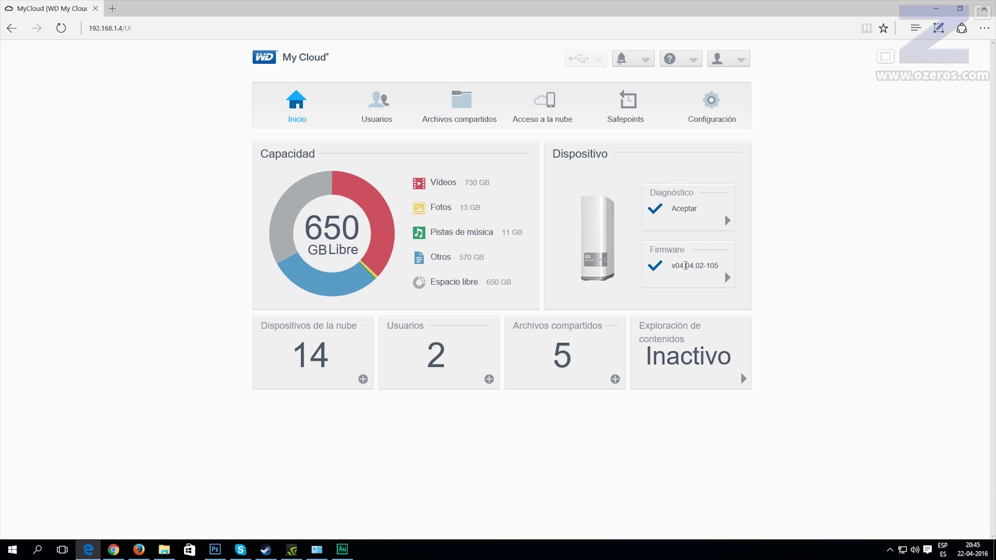